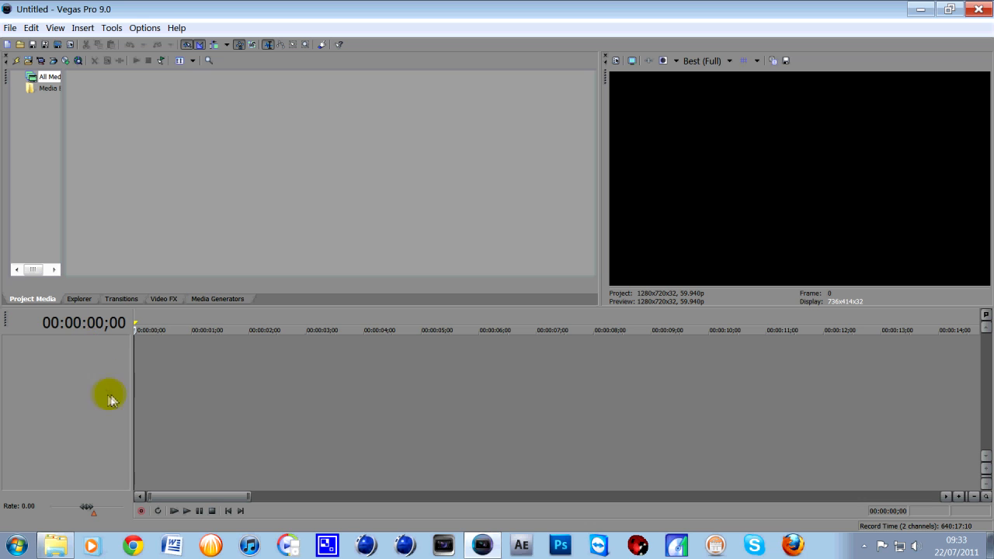
# Step: Insert four empty video tracks in the timeline
pyautogui.moveTo(56, 553)
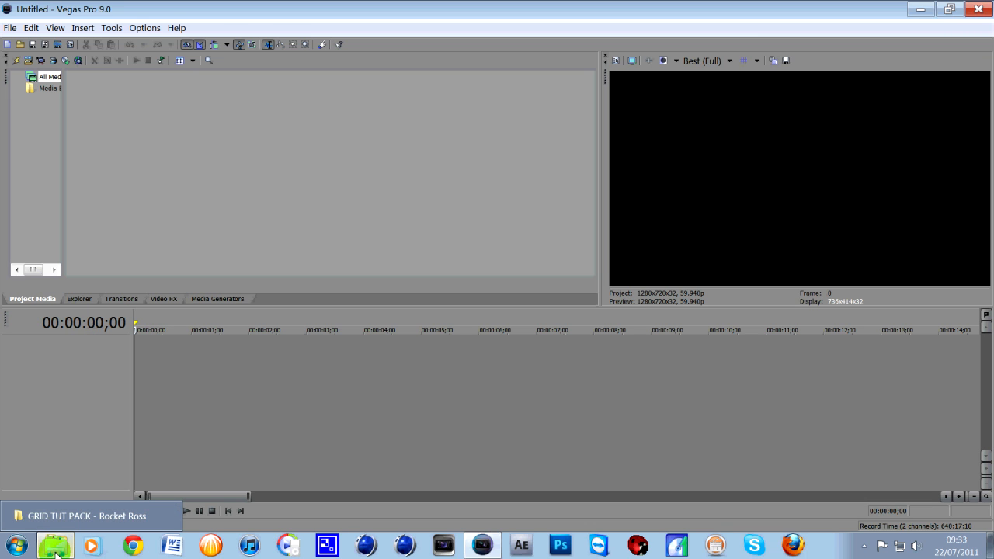
pyautogui.rightClick(59, 351)
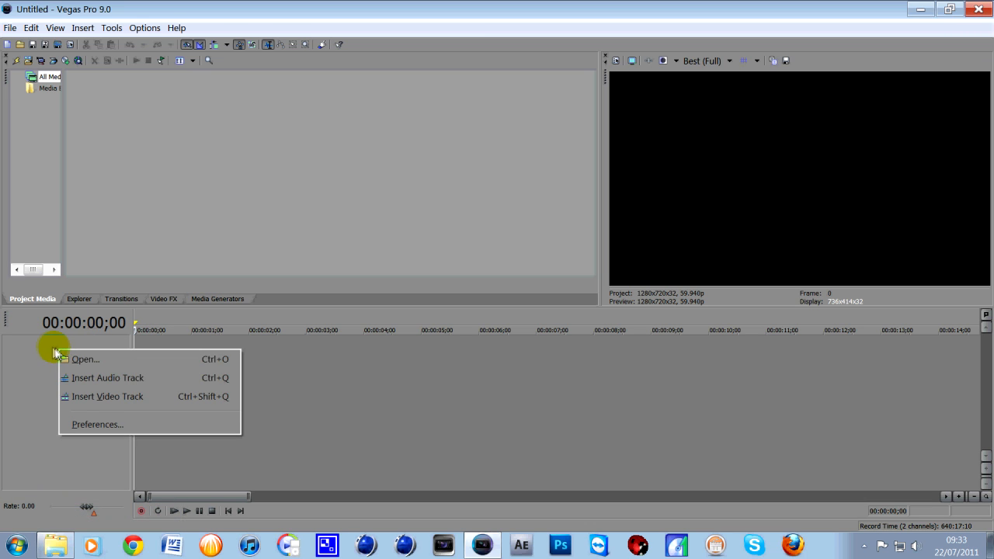
pyautogui.click(85, 404)
pyautogui.rightClick(75, 389)
pyautogui.click(114, 441)
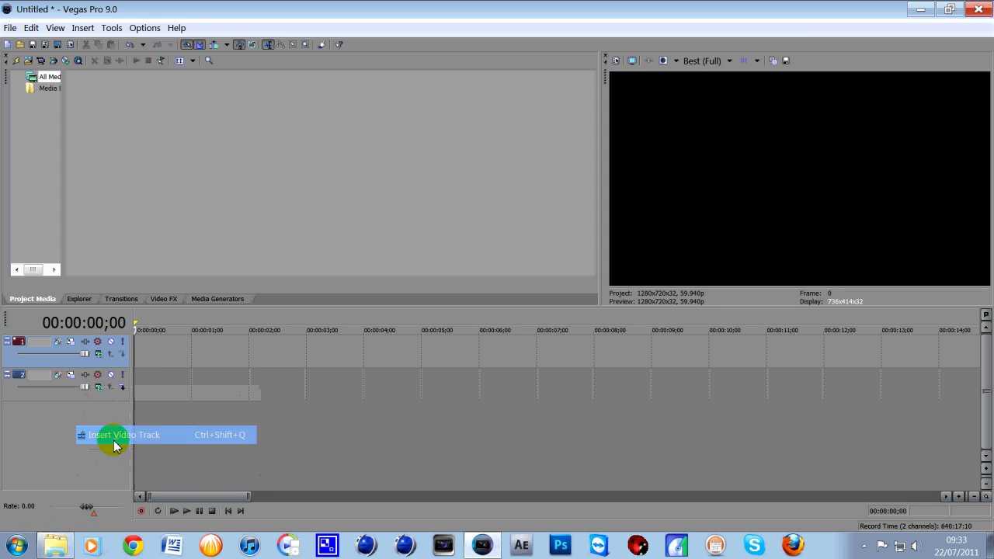
pyautogui.rightClick(74, 415)
pyautogui.click(98, 460)
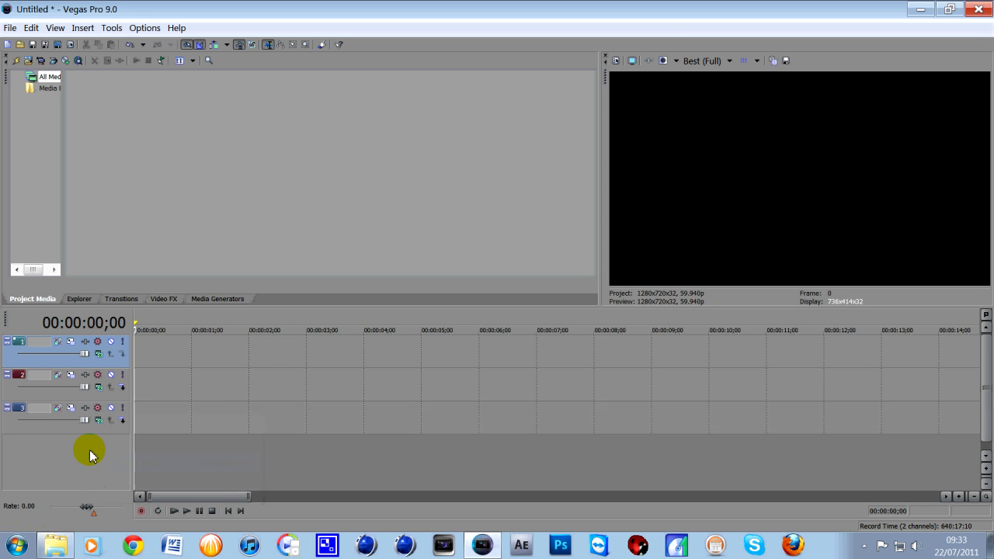
pyautogui.rightClick(89, 455)
pyautogui.click(105, 410)
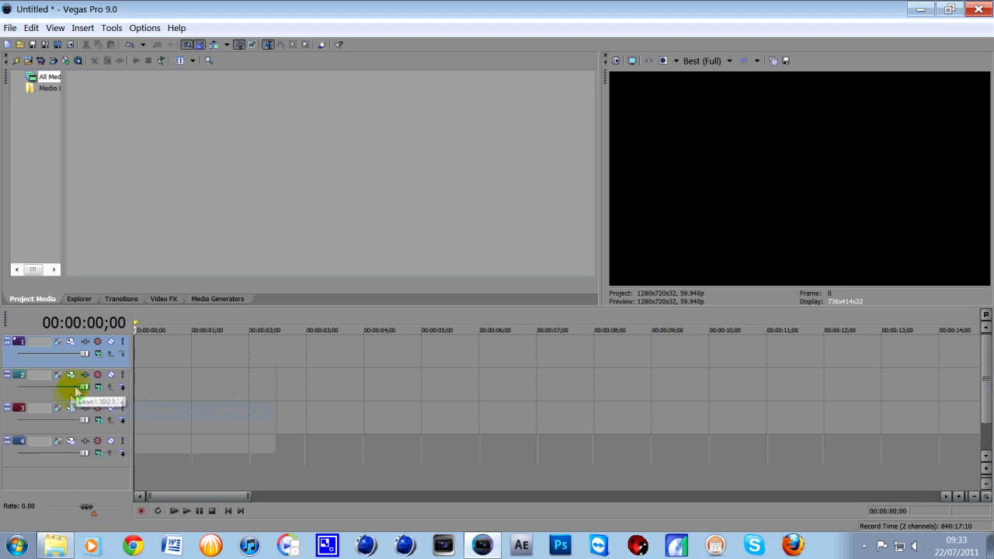
# Step: Add all four clips from the GRID TUT PACK folder to the top track and delete the audio track that comes with them
pyautogui.click(59, 549)
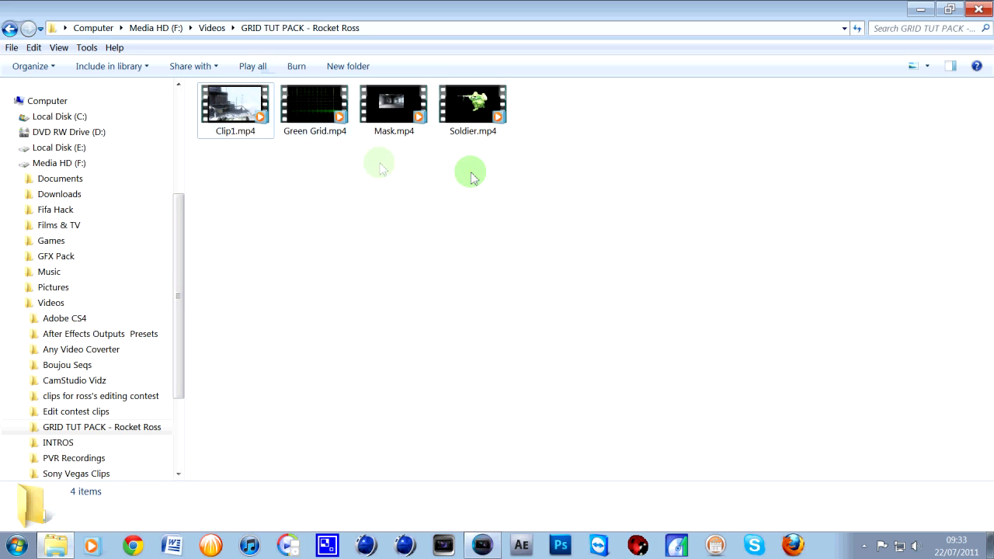
pyautogui.moveTo(526, 156); pyautogui.dragTo(161, 354)
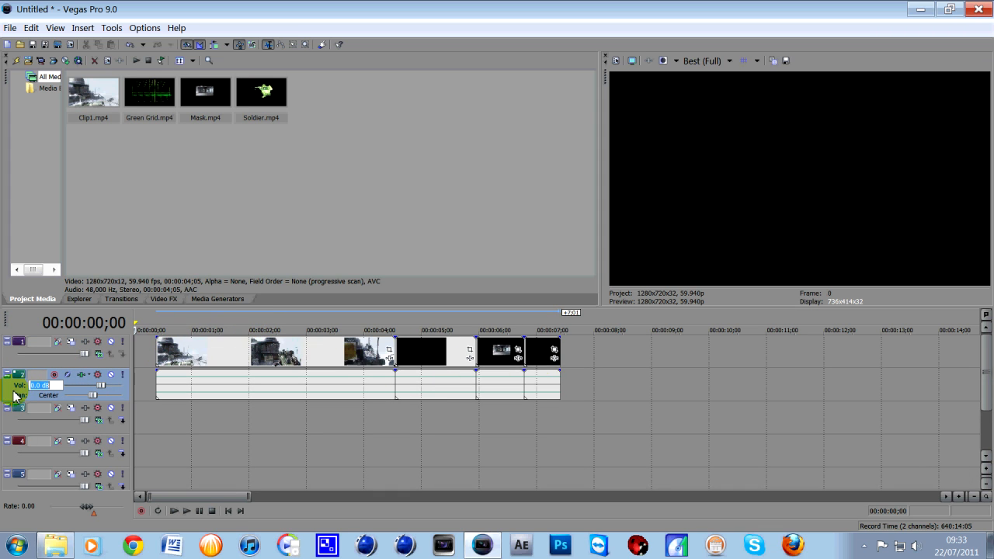
pyautogui.press('Delete')
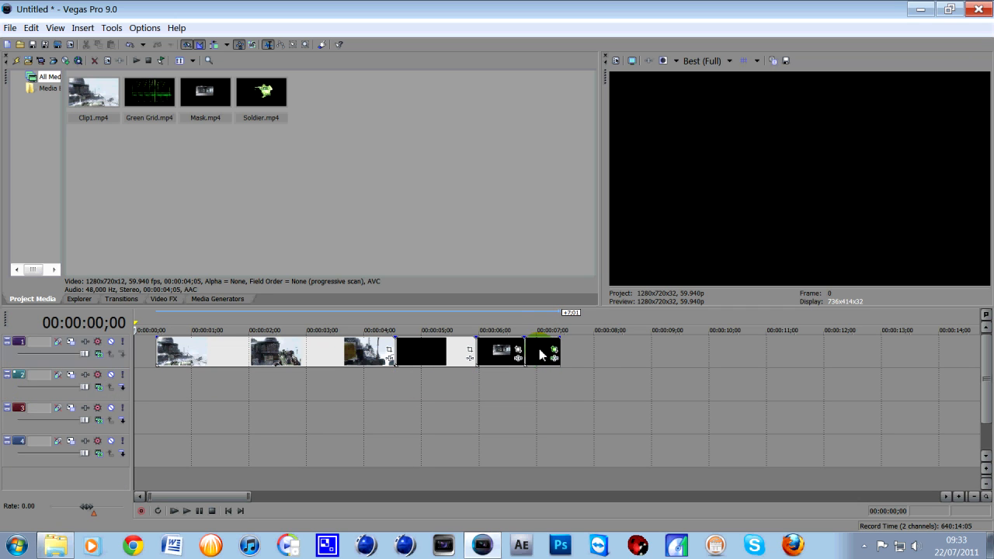
# Step: Space out the Soldier, Mask and Green Grid clips on track 1 so gaps separate them
pyautogui.moveTo(542, 356); pyautogui.dragTo(597, 356)
pyautogui.moveTo(501, 353); pyautogui.dragTo(522, 353)
pyautogui.click(423, 353)
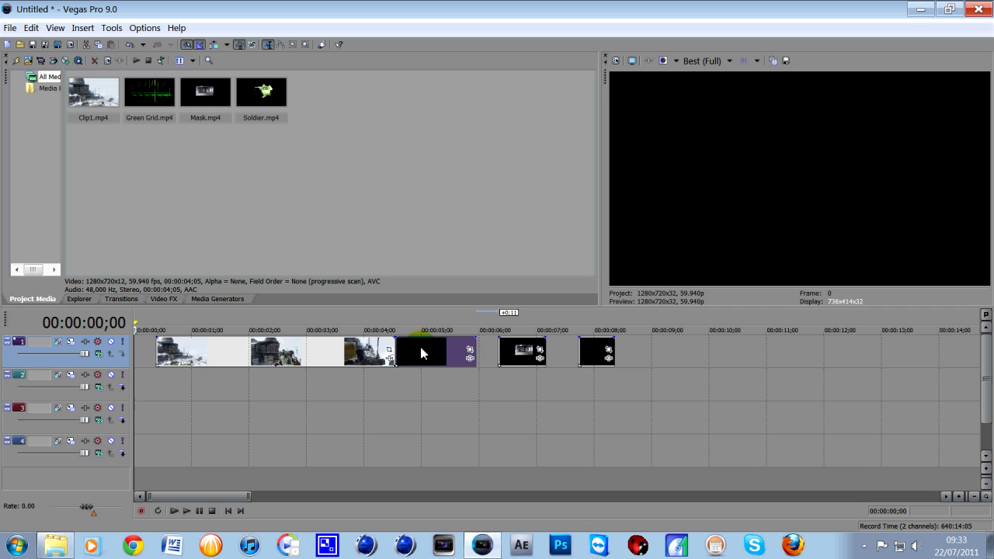
pyautogui.moveTo(422, 354); pyautogui.dragTo(432, 351)
# Step: Move Clip1 from track 1 down to the start of track 4
pyautogui.click(208, 353)
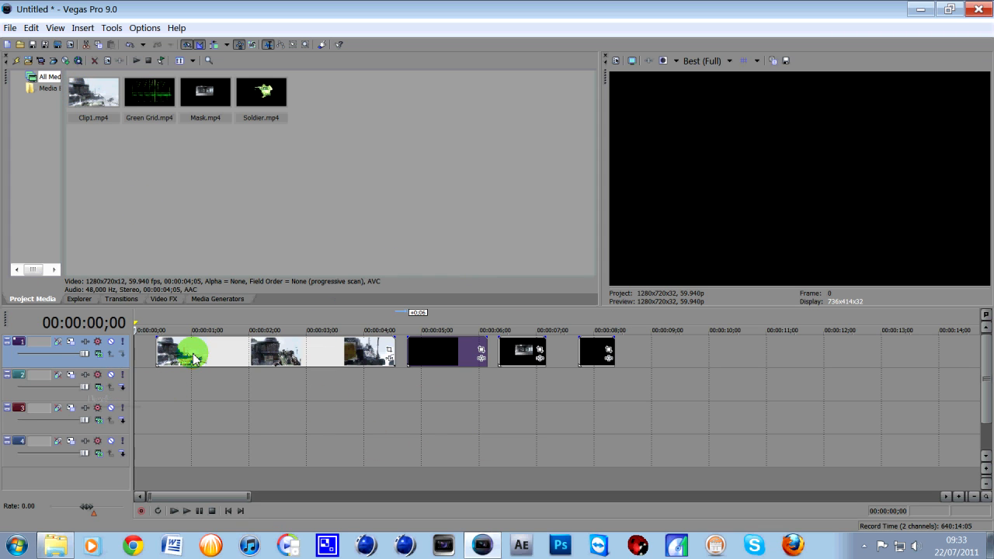
pyautogui.click(233, 350)
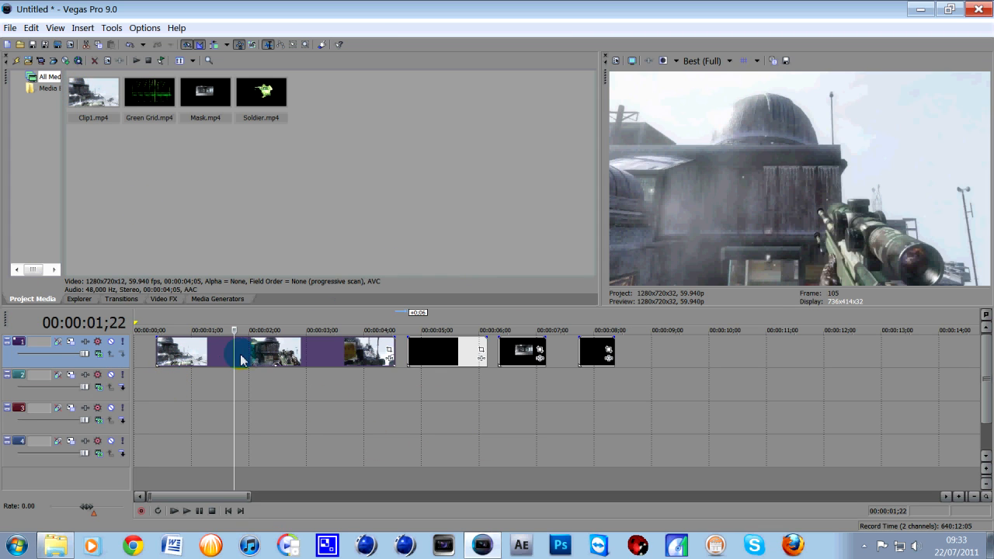
pyautogui.moveTo(270, 356); pyautogui.dragTo(224, 444)
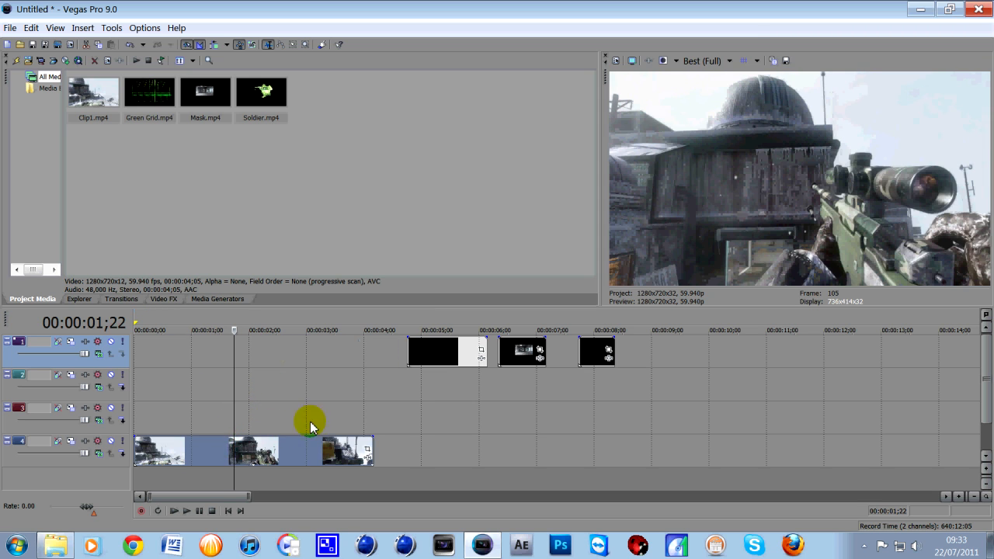
# Step: Step through Clip1 to 00:00:01;01 and split the clip at that frame
pyautogui.click(215, 457)
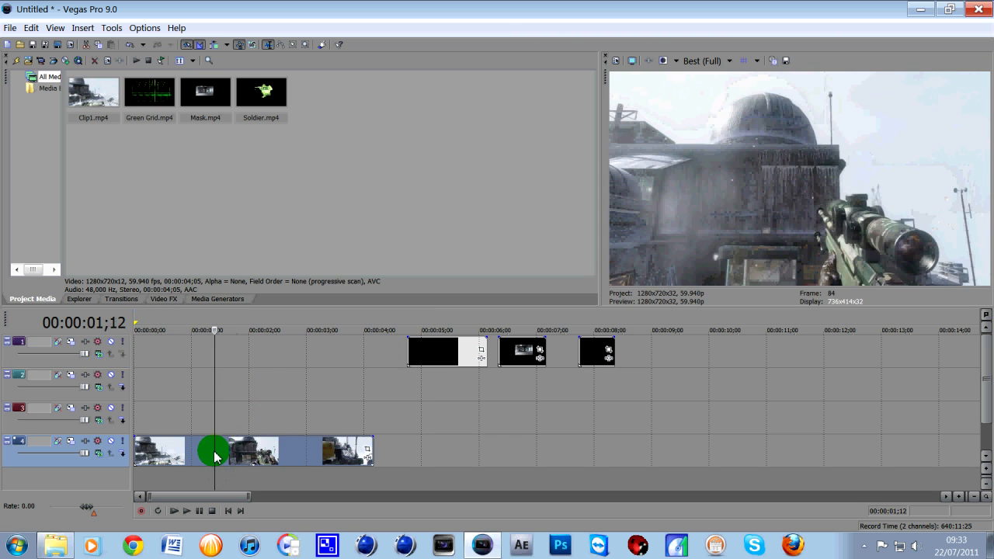
pyautogui.click(202, 455)
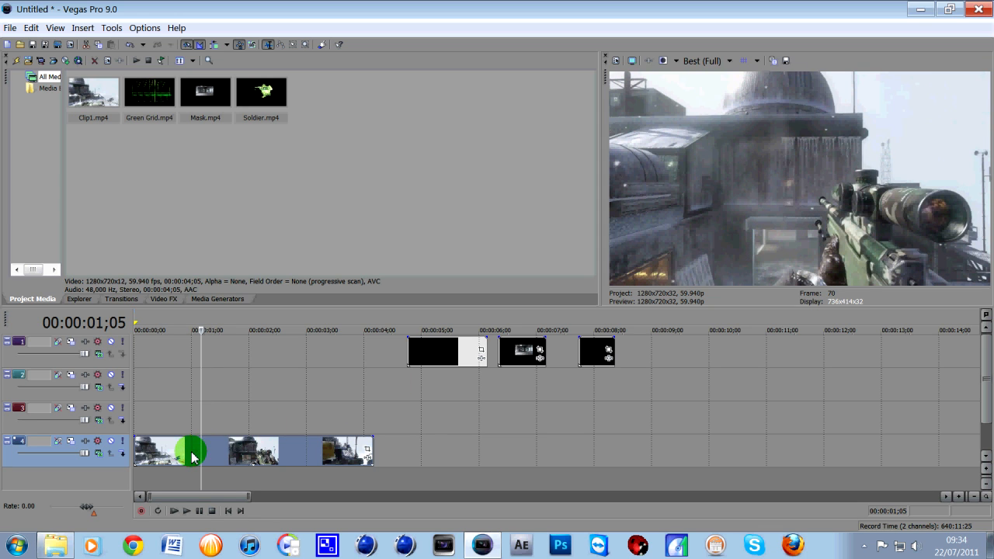
pyautogui.click(187, 457)
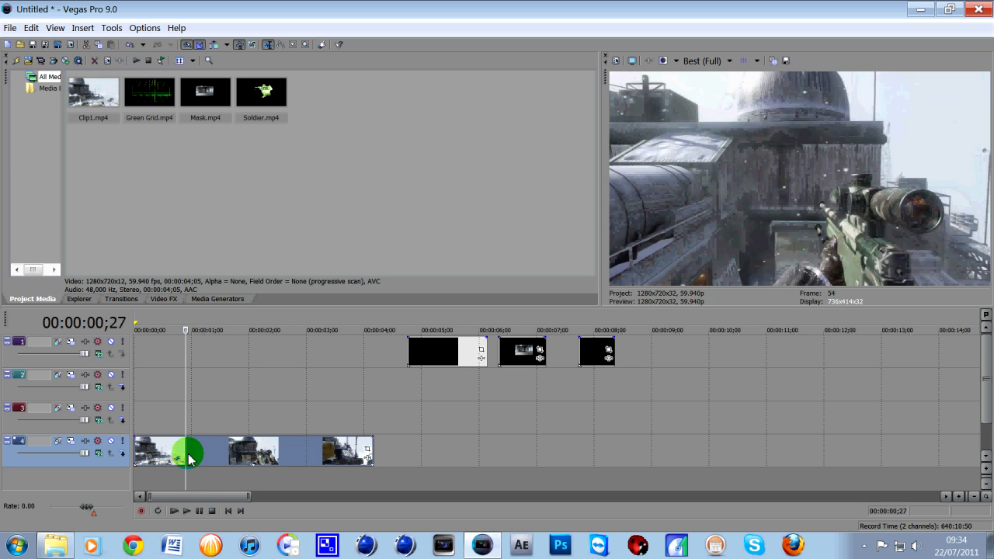
pyautogui.click(168, 458)
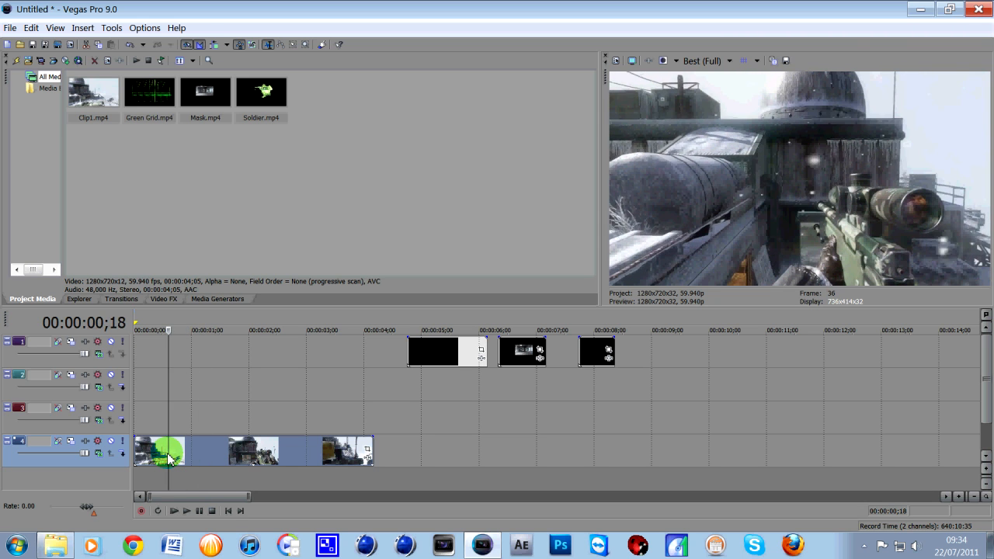
pyautogui.press('Right')
pyautogui.press('Right')
pyautogui.press('Right')
pyautogui.press('Right')
pyautogui.press('Right')
pyautogui.press('Right')
pyautogui.press('Right')
pyautogui.press('Right')
pyautogui.press('Right')
pyautogui.press('Right')
pyautogui.press('Right')
pyautogui.press('Right')
pyautogui.press('Right')
pyautogui.press('Right')
pyautogui.press('Right')
pyautogui.press('Right')
pyautogui.press('Right')
pyautogui.press('Right')
pyautogui.press('Right')
pyautogui.press('Right')
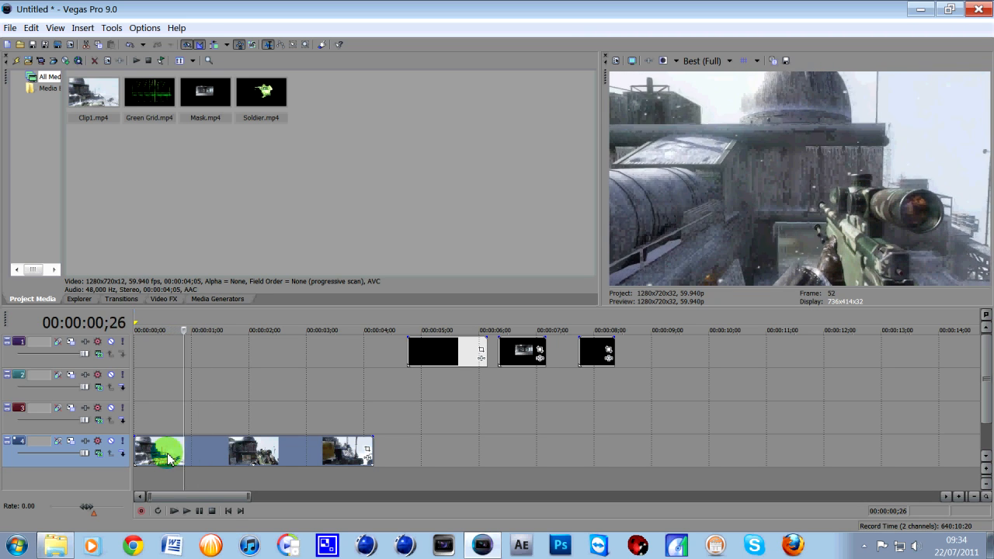
pyautogui.press('Right')
pyautogui.press('Right')
pyautogui.press('Right')
pyautogui.press('Right')
pyautogui.press('Right')
pyautogui.press('Right')
pyautogui.press('Right')
pyautogui.press('Right')
pyautogui.press('Right')
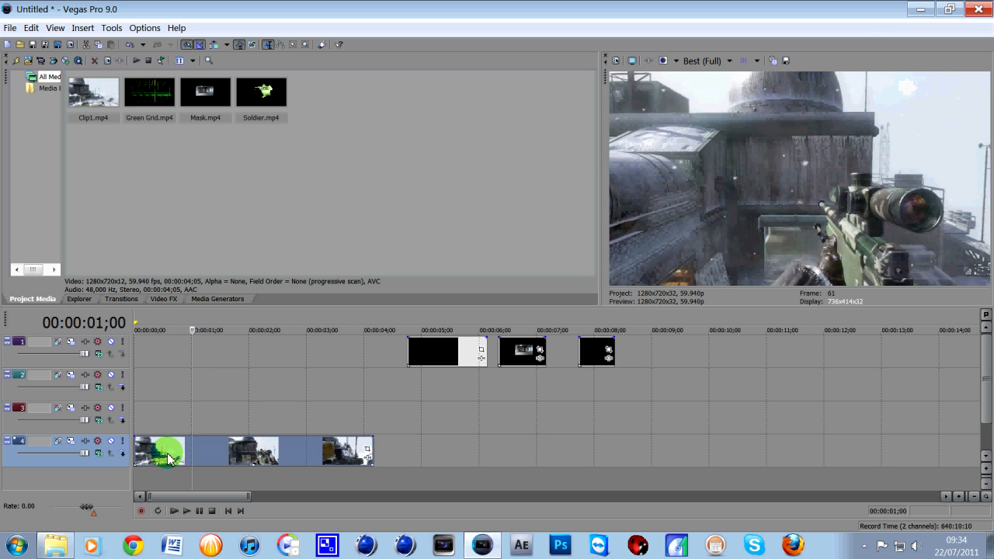
pyautogui.press('Right')
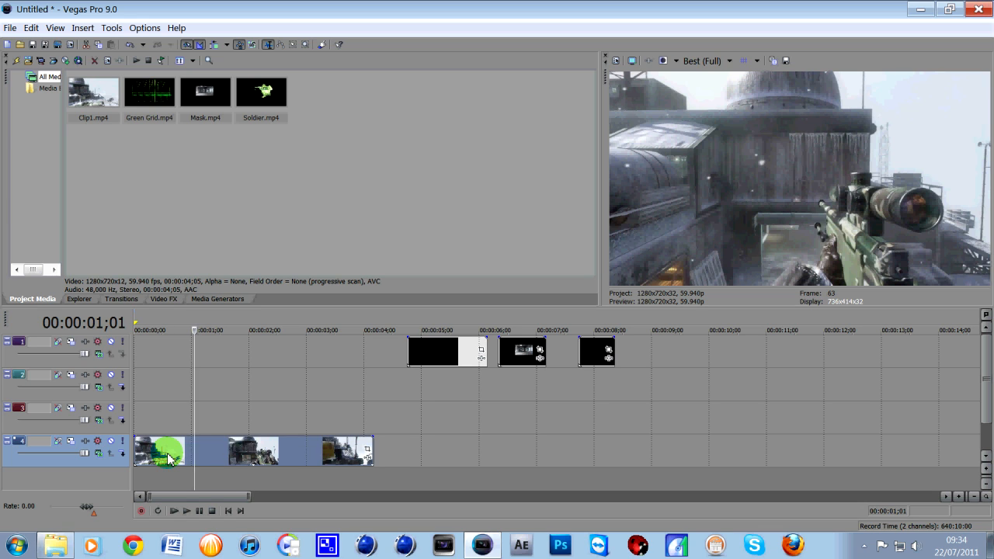
pyautogui.press('s')
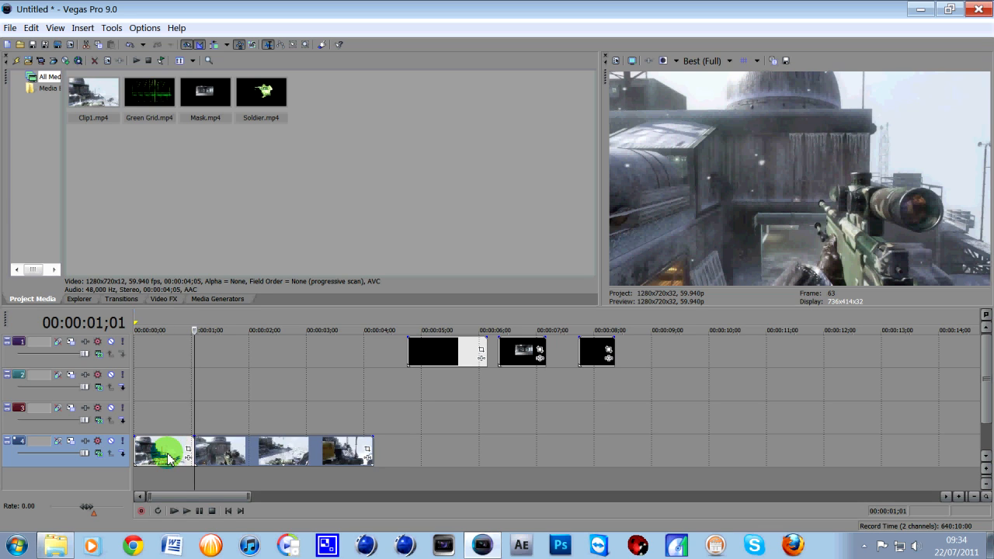
# Step: Save a snapshot of the current preview frame as the PNG file Image11.png
pyautogui.click(787, 61)
pyautogui.click(502, 467)
pyautogui.click(506, 546)
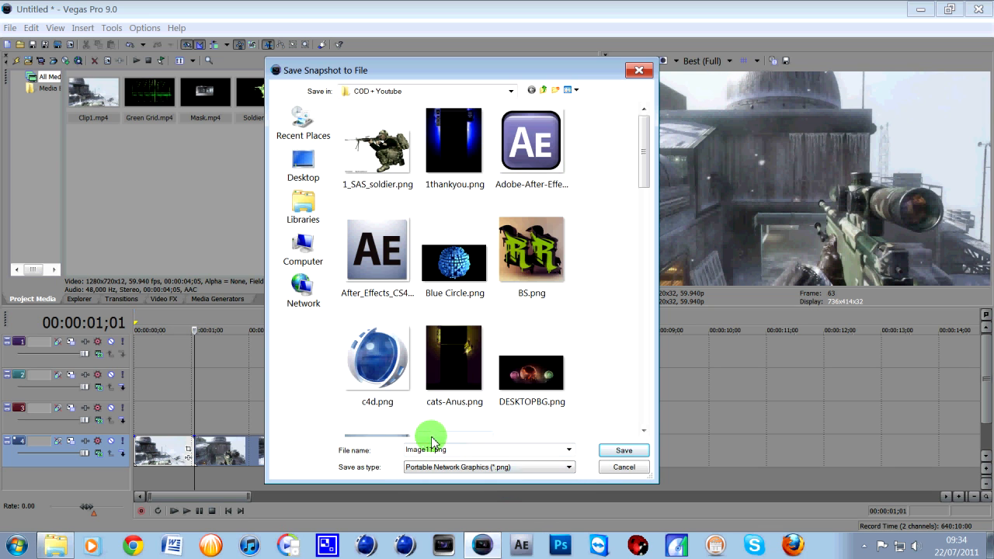
pyautogui.click(622, 452)
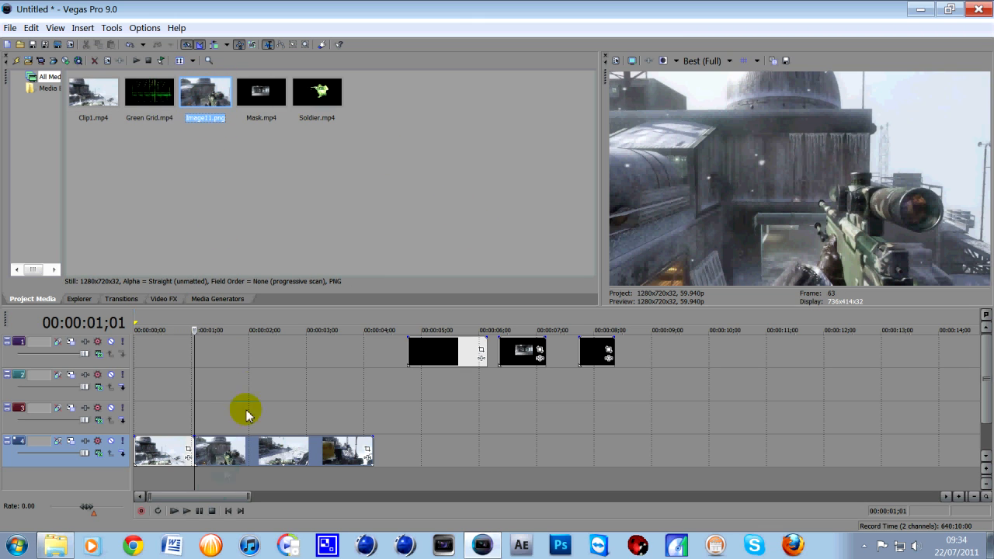
# Step: Shift the second part of Clip1 to past 6 seconds, place Image11.png at the split and trim the still's end to about 2.7 seconds
pyautogui.moveTo(231, 448); pyautogui.dragTo(535, 446)
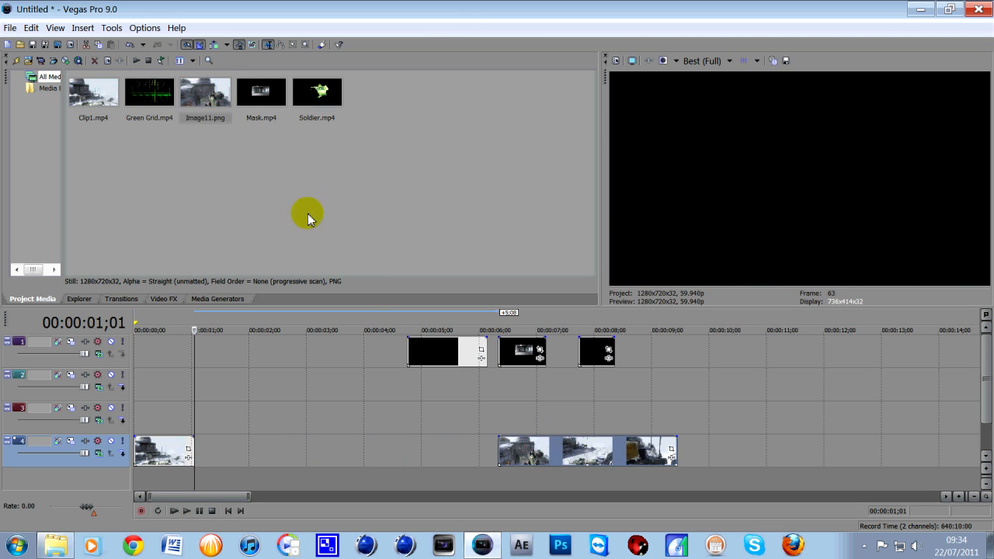
pyautogui.moveTo(197, 91); pyautogui.dragTo(201, 447)
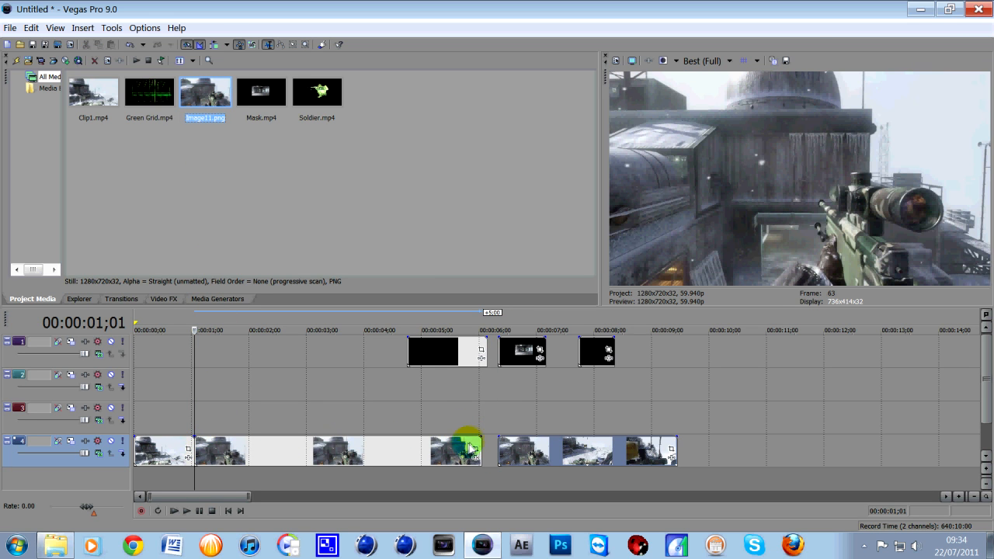
pyautogui.moveTo(482, 447); pyautogui.dragTo(288, 446)
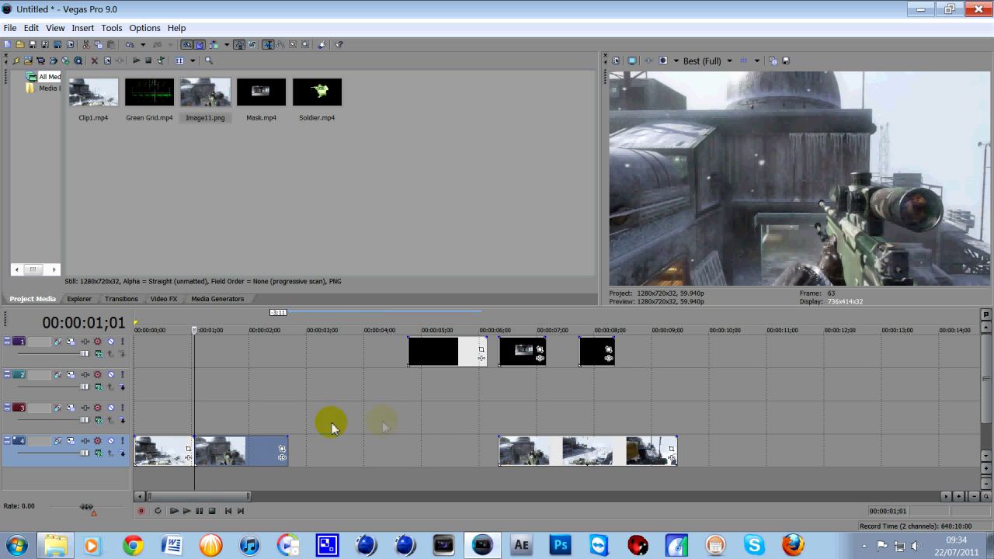
# Step: Enable the mask in the Image11 still's Pan/Crop settings and draw a closed path around the wall panel below the dome, skirting the rifle
pyautogui.click(225, 452)
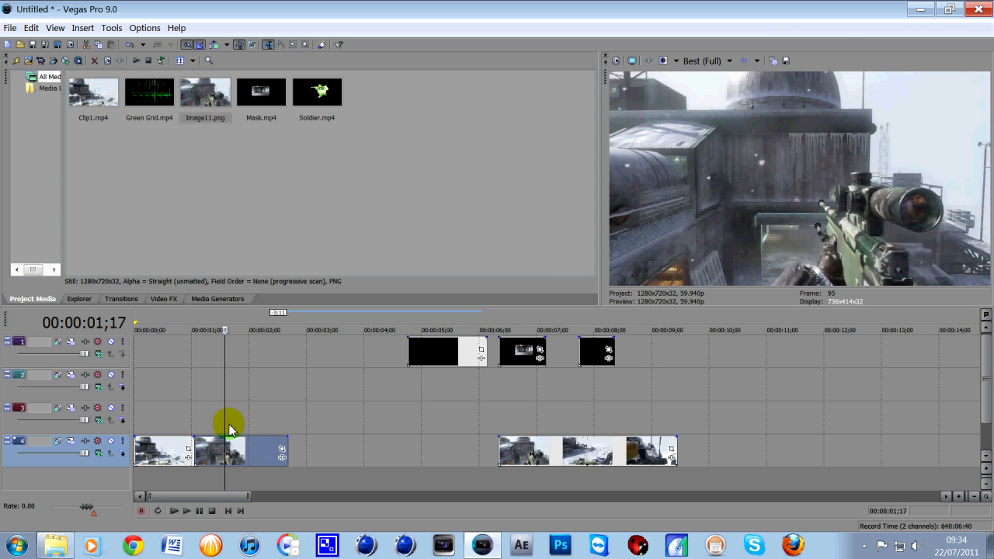
pyautogui.click(281, 451)
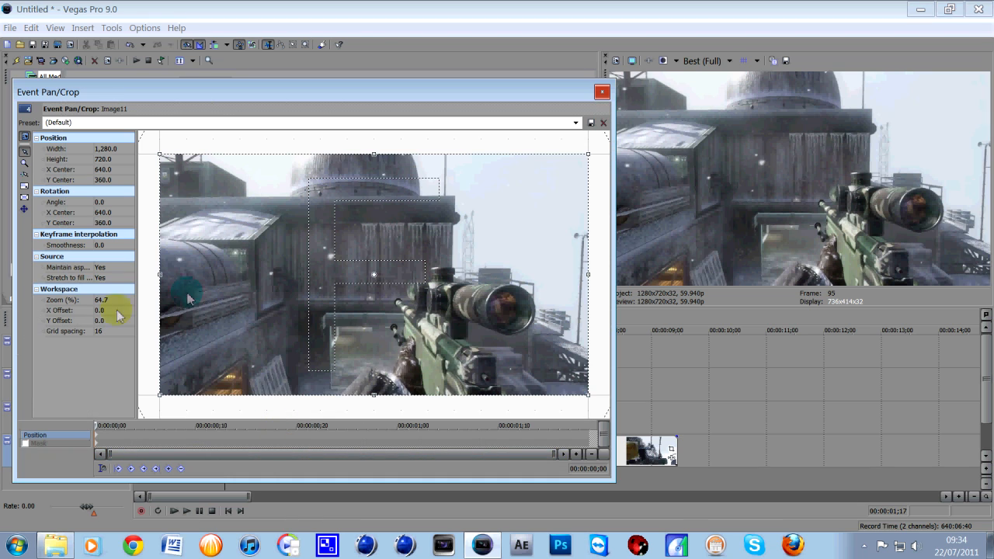
pyautogui.click(25, 444)
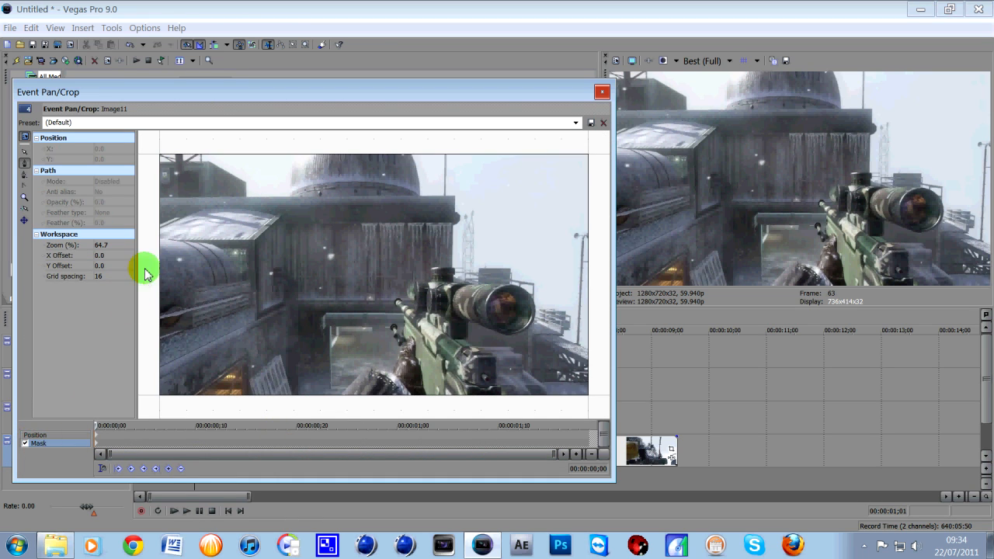
pyautogui.click(294, 229)
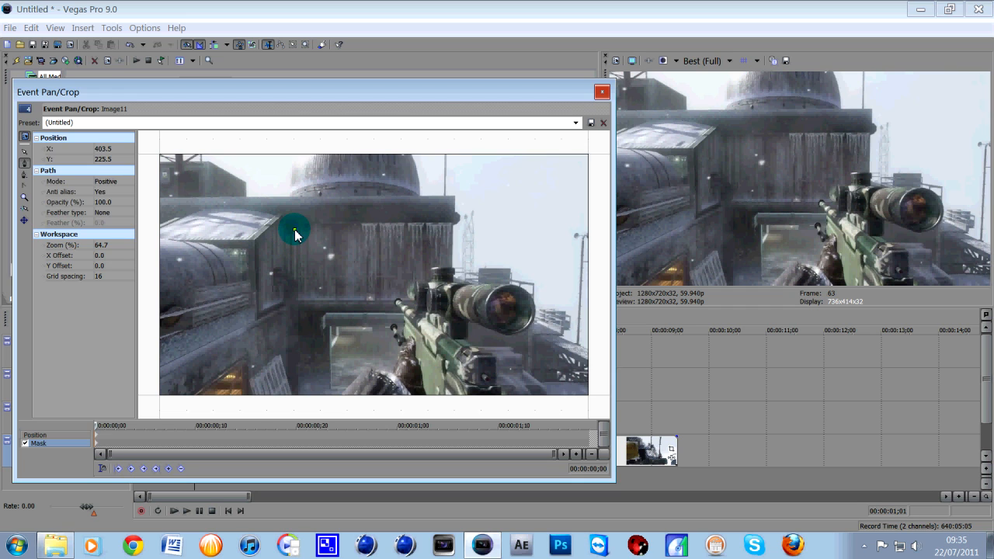
pyautogui.click(303, 291)
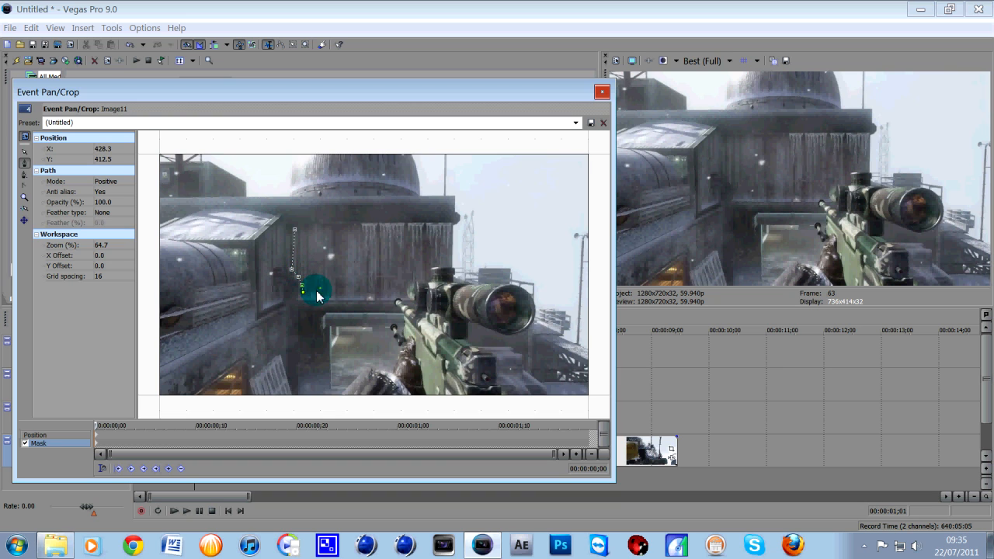
pyautogui.click(397, 292)
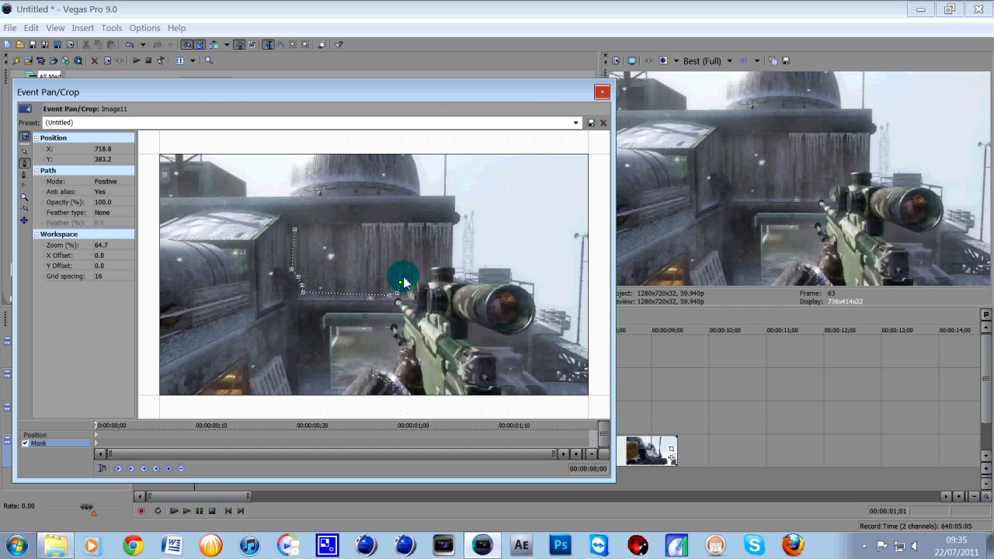
pyautogui.click(425, 275)
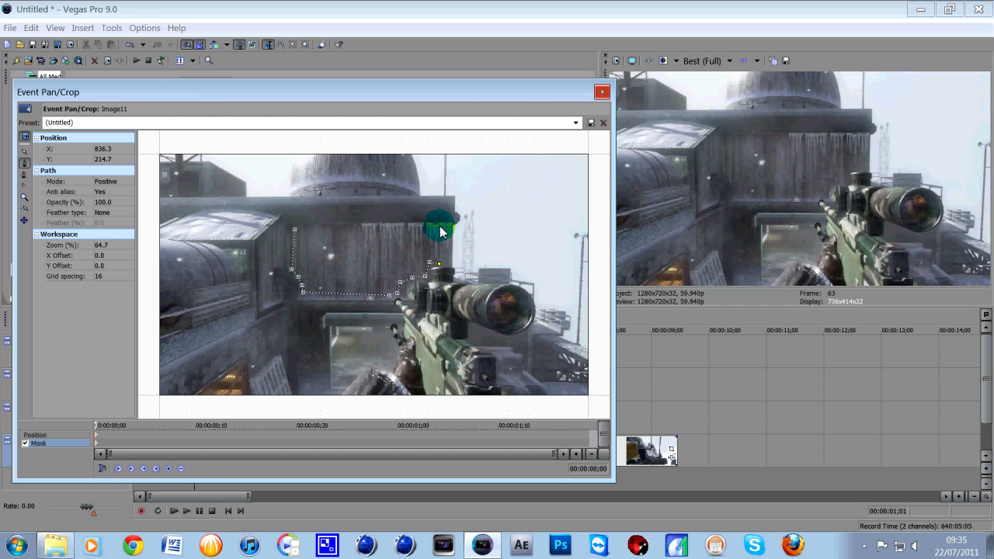
pyautogui.click(440, 226)
pyautogui.click(294, 230)
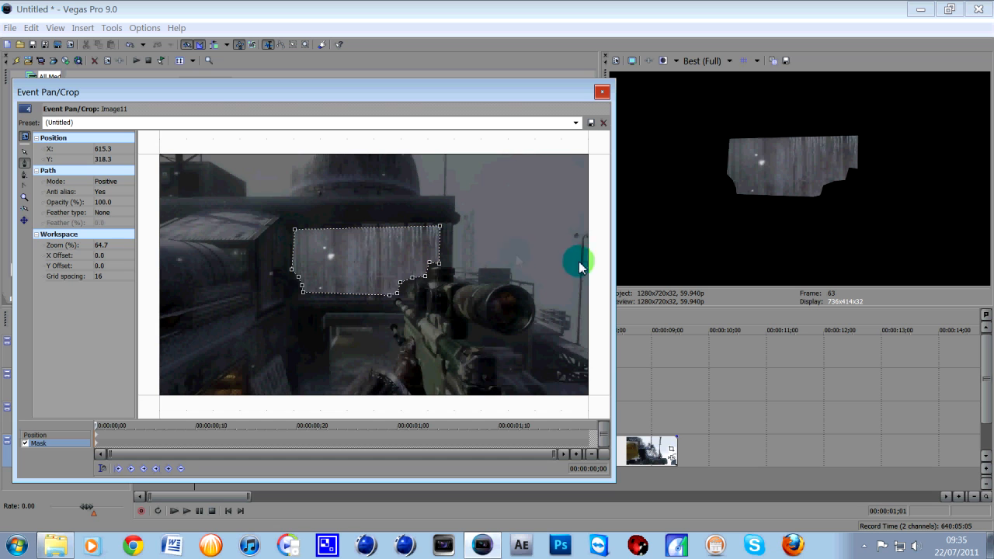
# Step: Set the mask path's mode to Negative and its feather type to Out
pyautogui.click(113, 183)
pyautogui.click(116, 201)
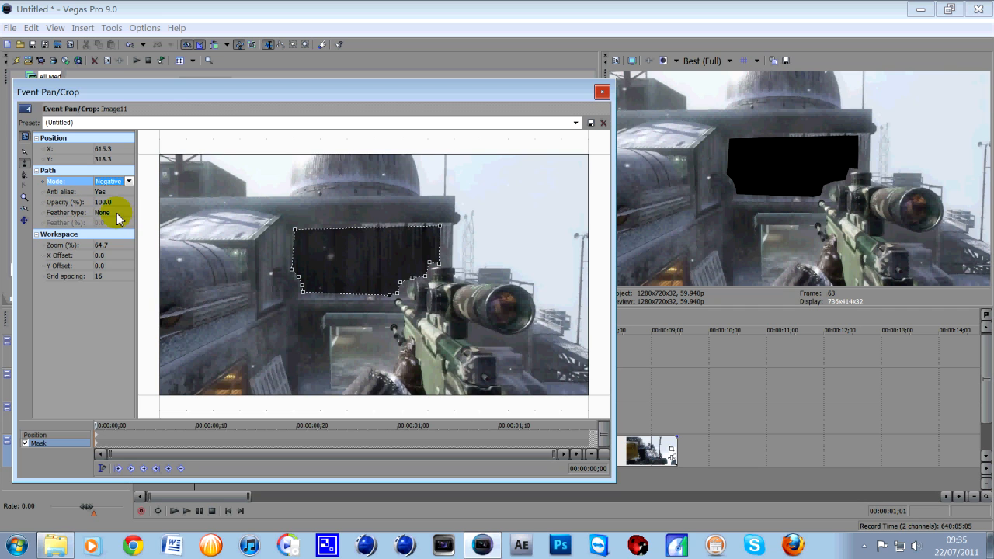
pyautogui.click(117, 213)
pyautogui.click(108, 232)
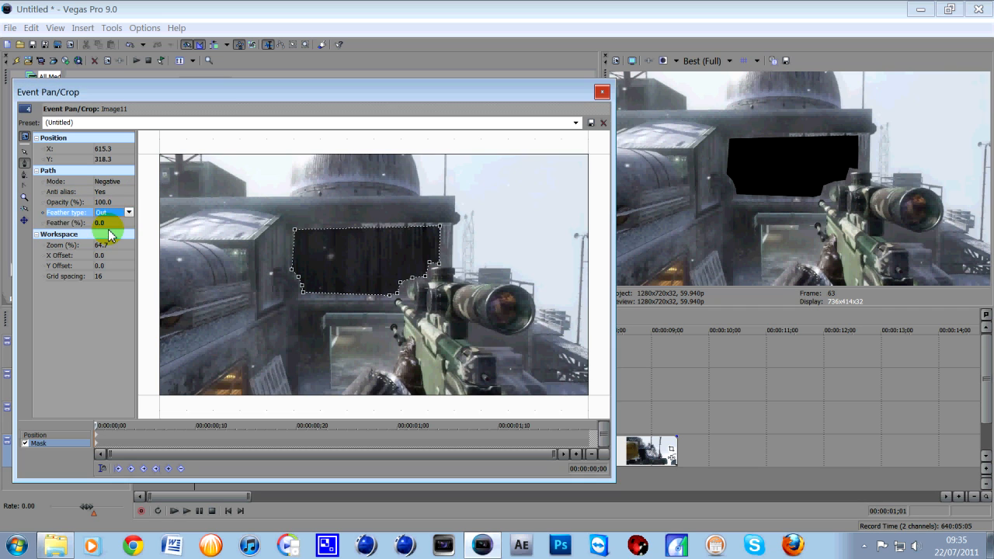
# Step: Set the mask path's feather to 2.0% and close the still's Pan/Crop settings
pyautogui.click(123, 222)
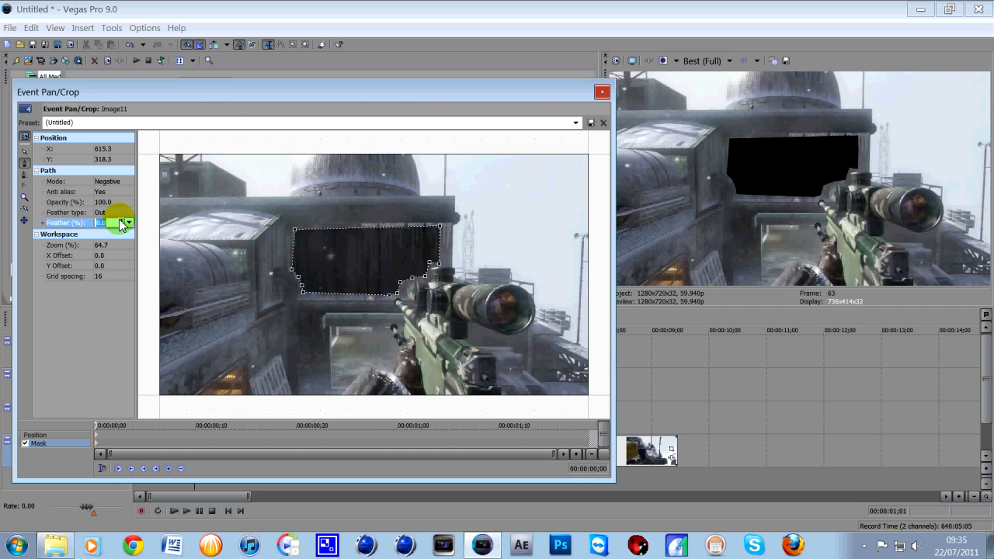
pyautogui.scroll(2, 121, 219)
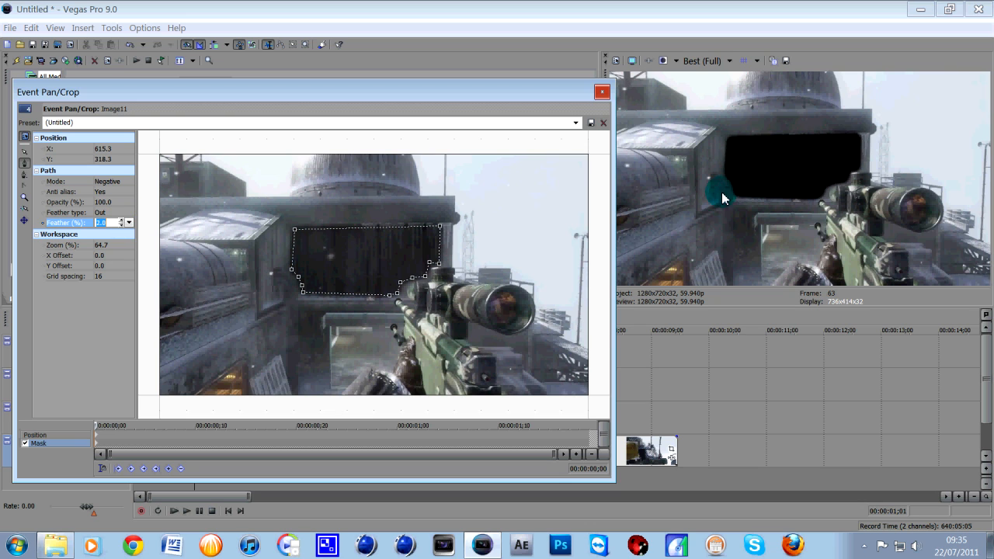
pyautogui.click(600, 94)
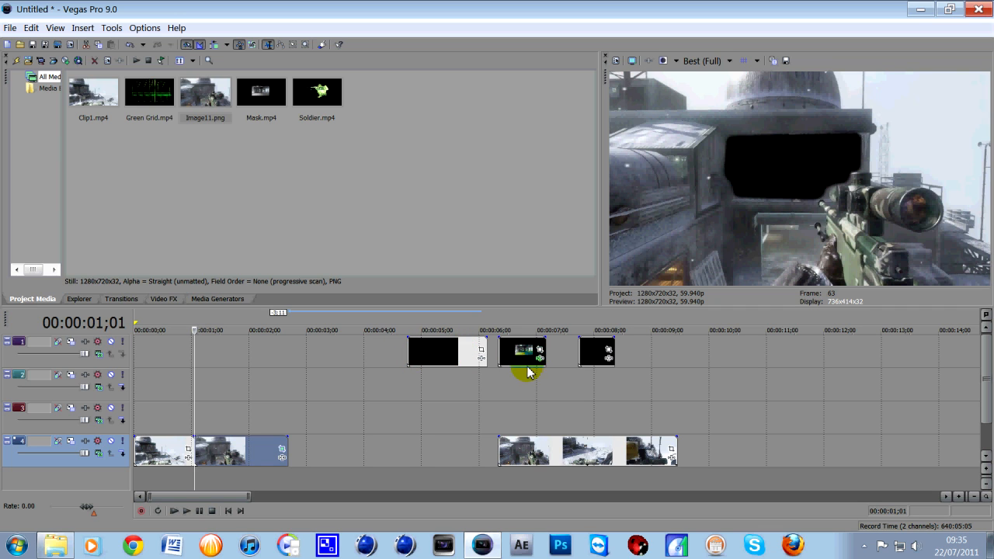
# Step: Move the Mask clip to just past 3 seconds on track 1 and try cropping it tightly to its corridor picture, about 448 × 269
pyautogui.moveTo(525, 357); pyautogui.dragTo(344, 365)
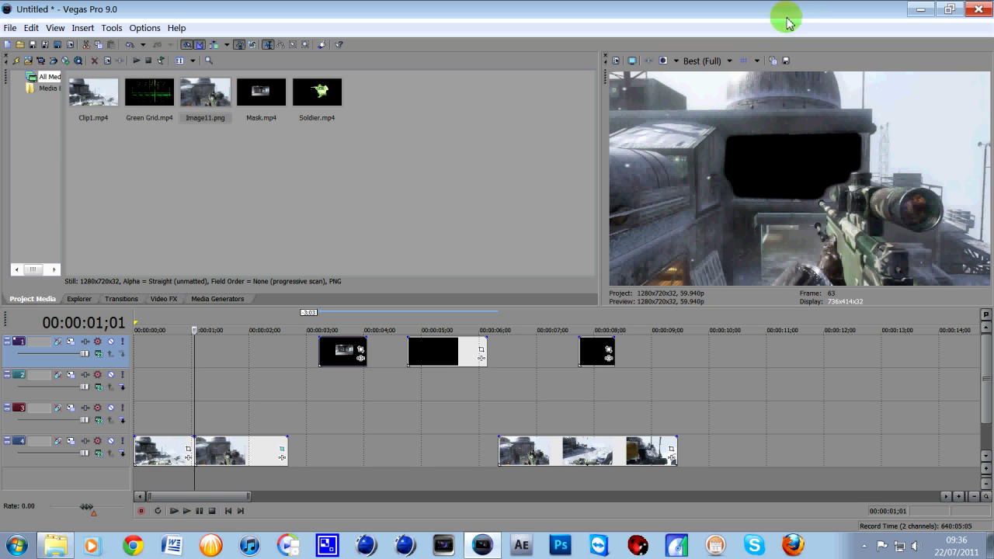
pyautogui.click(345, 354)
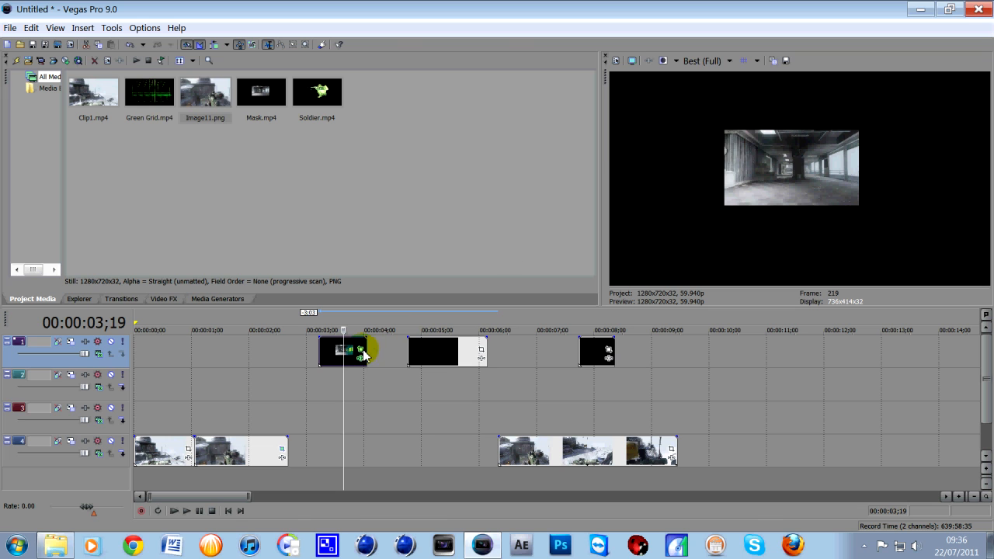
pyautogui.click(361, 351)
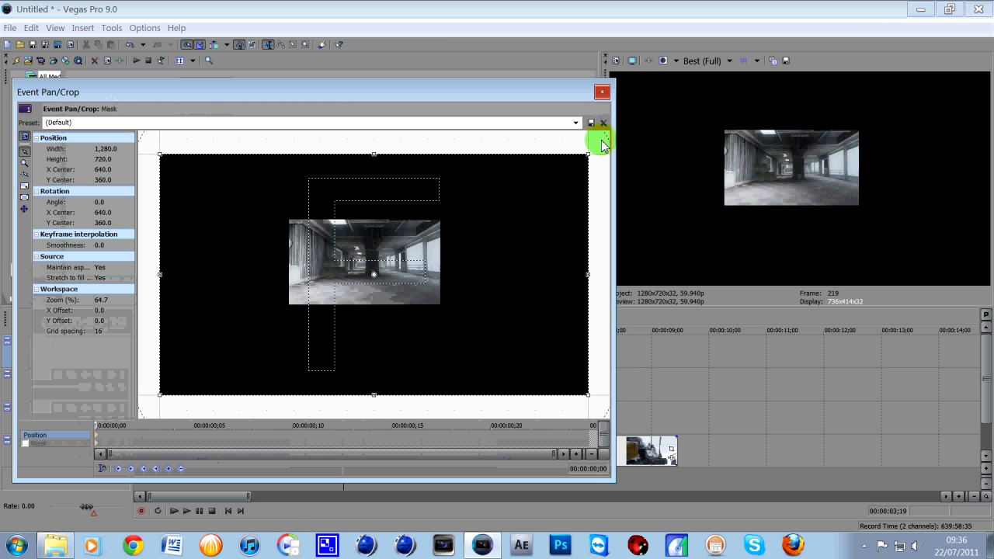
pyautogui.scroll(-3, 539, 203)
pyautogui.moveTo(497, 206); pyautogui.dragTo(410, 241)
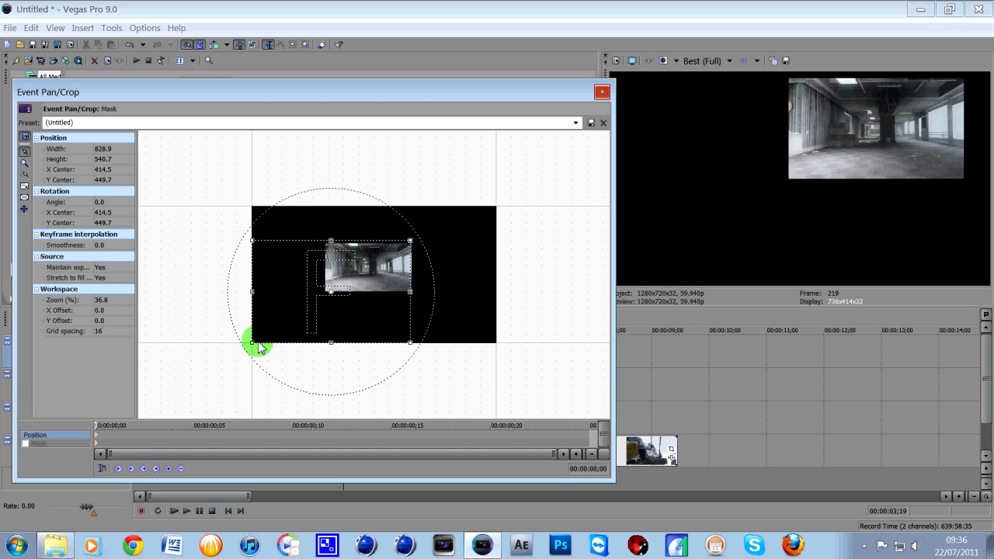
pyautogui.moveTo(252, 347); pyautogui.dragTo(326, 296)
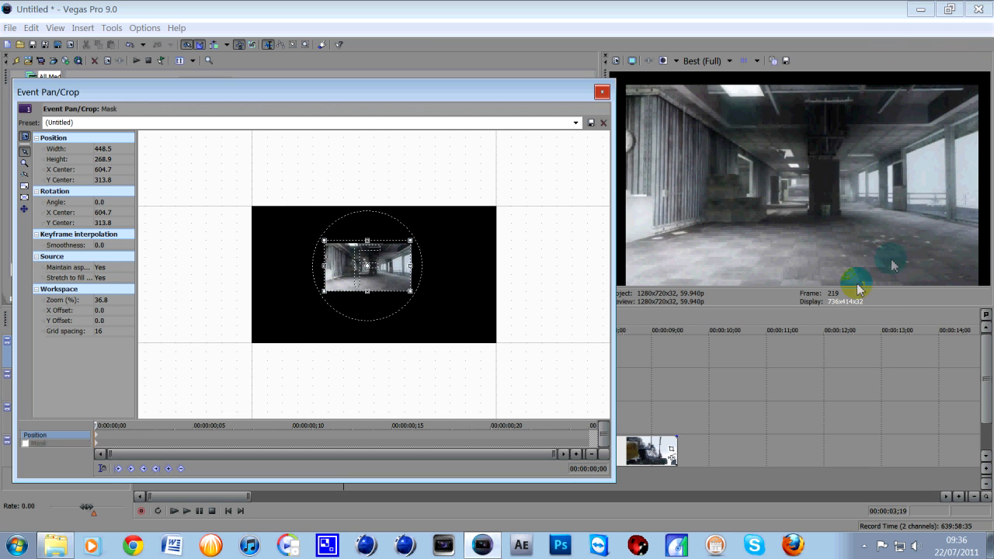
pyautogui.click(602, 92)
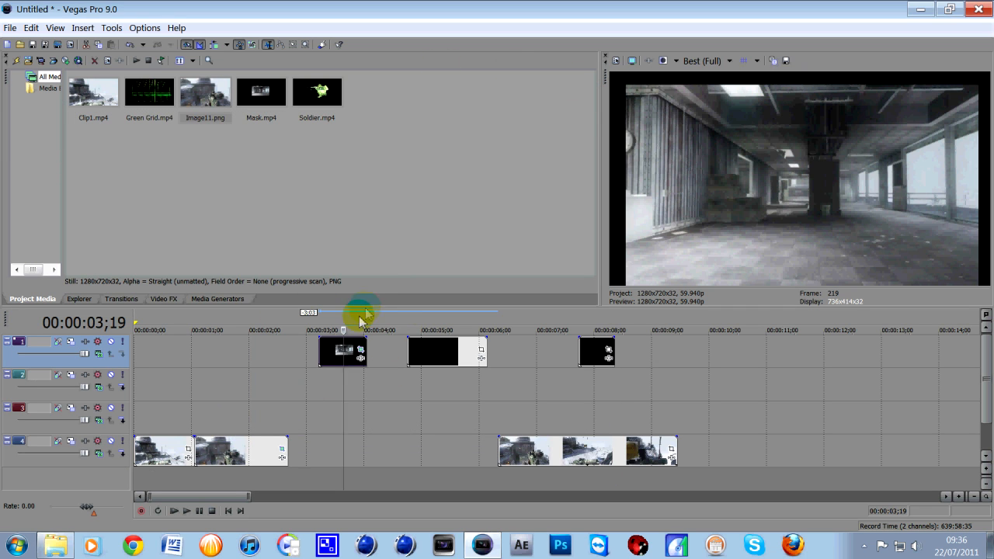
# Step: Place the Mask clip on track 2 at 1;06 above the still and widen its crop back to about the full frame
pyautogui.click(201, 354)
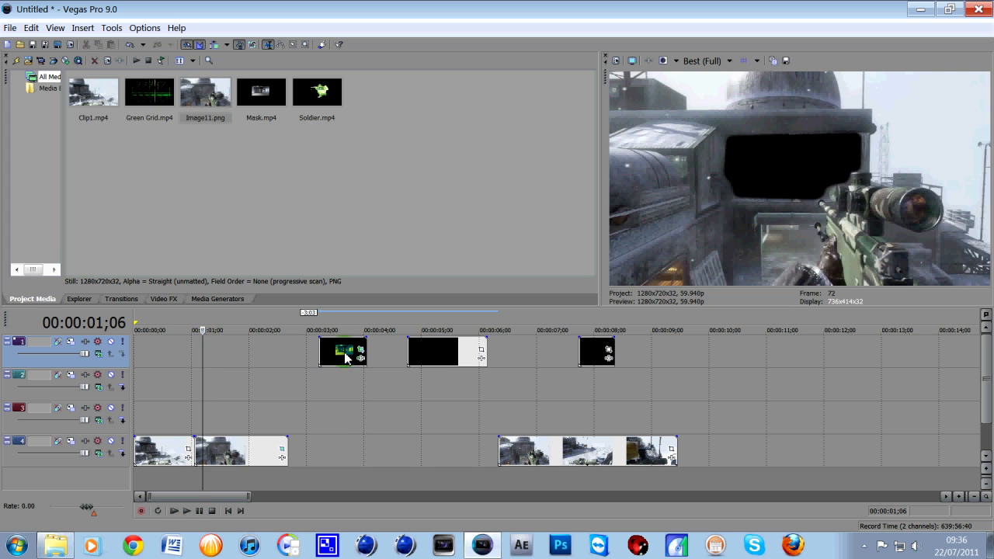
pyautogui.moveTo(346, 353); pyautogui.dragTo(223, 390)
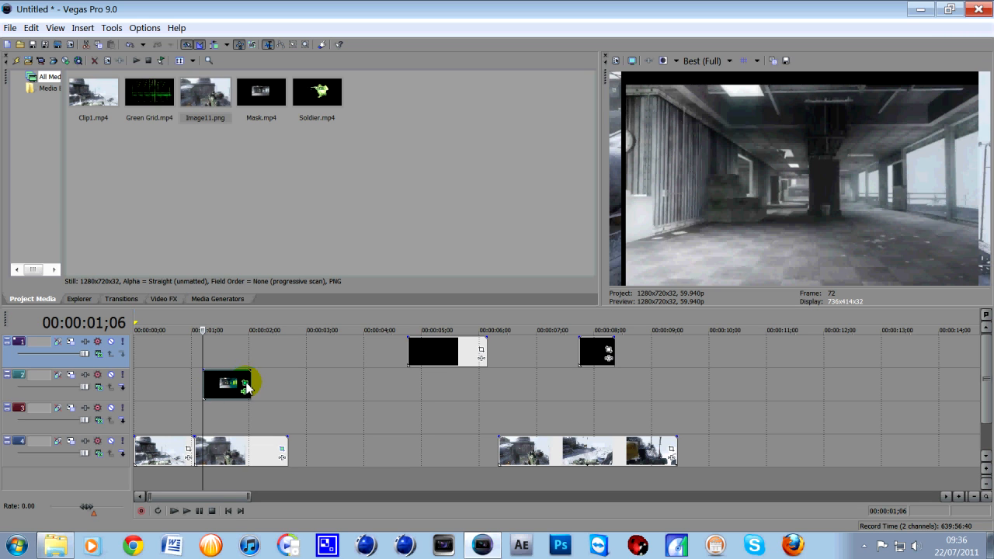
pyautogui.click(246, 383)
pyautogui.scroll(-3, 466, 202)
pyautogui.moveTo(415, 243); pyautogui.dragTo(509, 199)
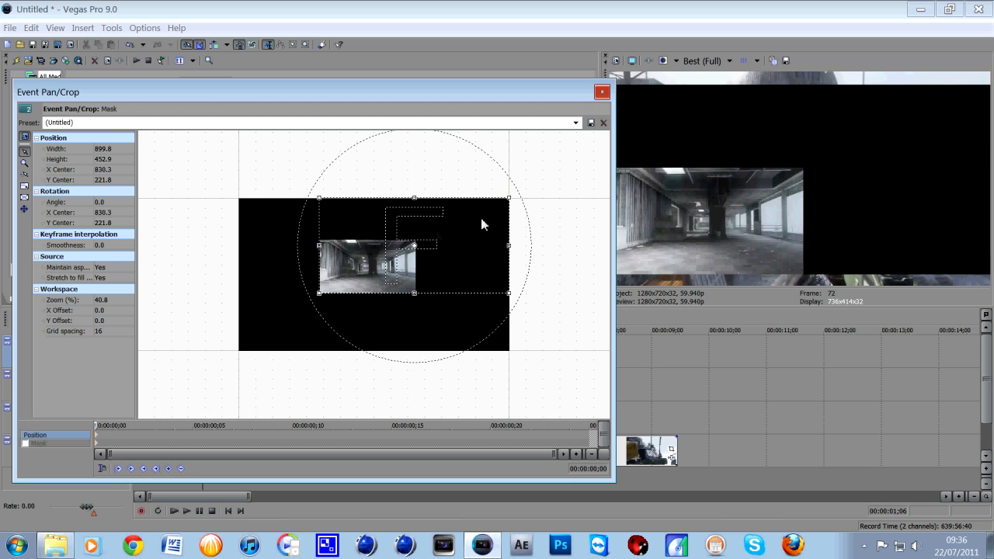
pyautogui.moveTo(321, 299); pyautogui.dragTo(240, 355)
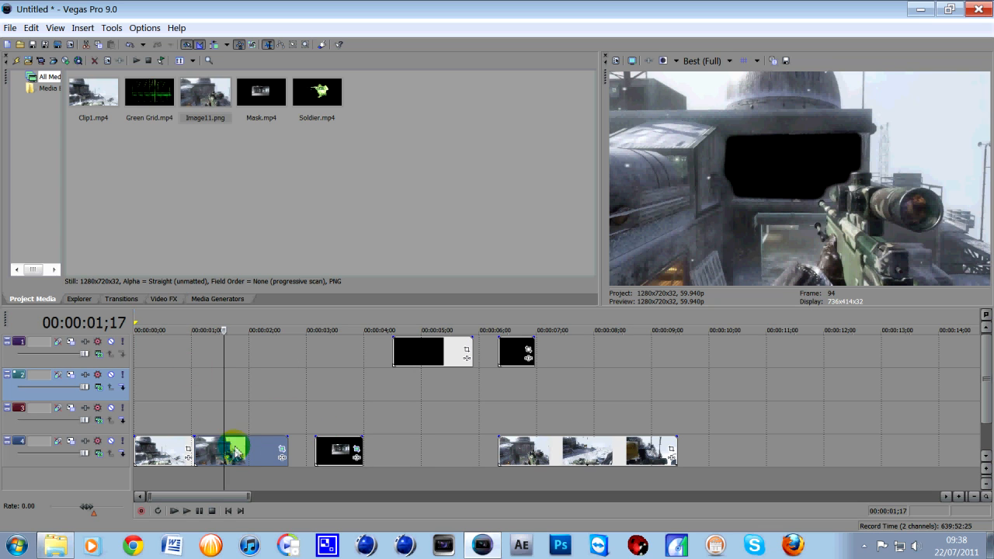
# Step: Move the Image11 still up to track 2 and place the Mask clip beneath it on track 4, directly after Clip1's first part
pyautogui.moveTo(235, 452); pyautogui.dragTo(232, 385)
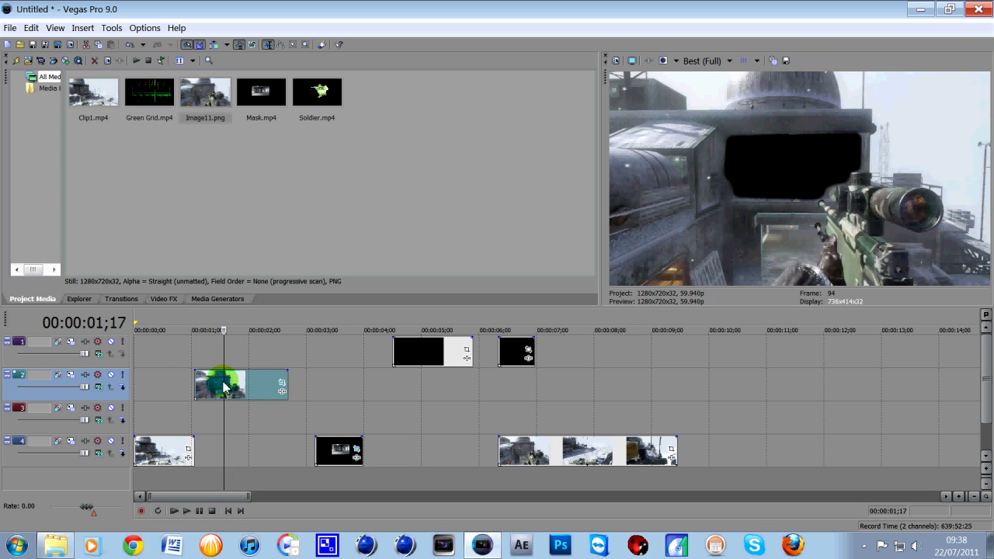
pyautogui.click(338, 458)
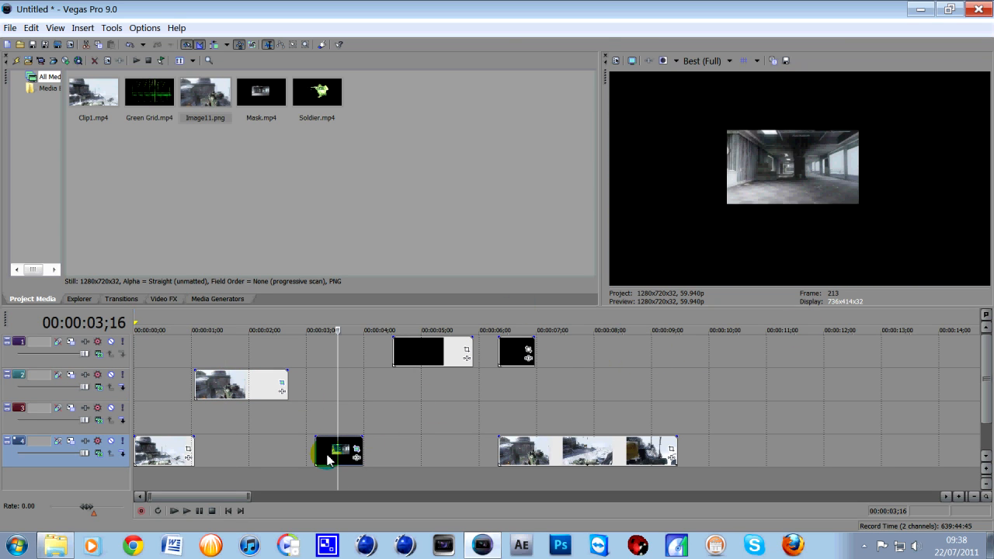
pyautogui.moveTo(327, 459); pyautogui.dragTo(209, 466)
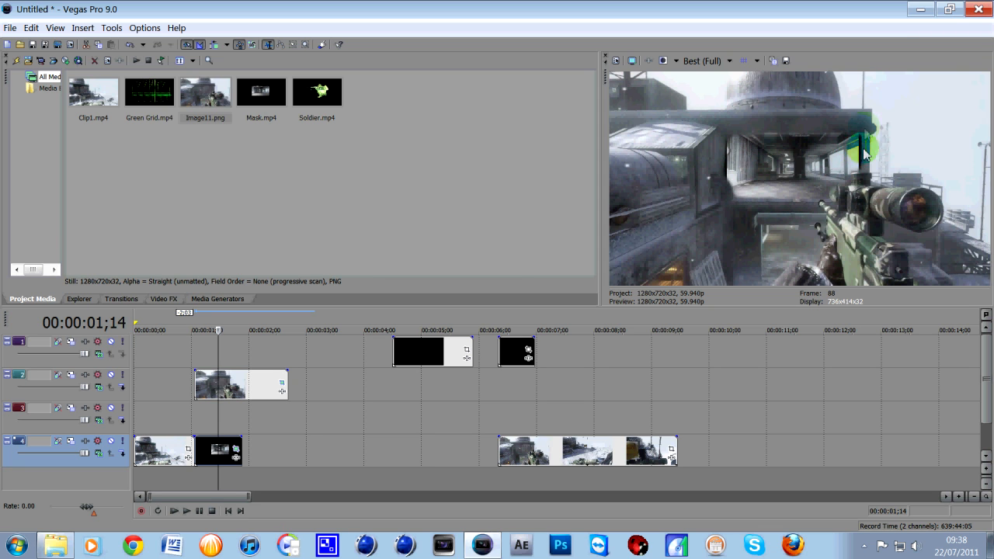
# Step: Fit the Mask clip's crop to the wall opening at about 1,224 × 726, centred near 640, 367, and set Maintain aspect ratio to No
pyautogui.click(235, 450)
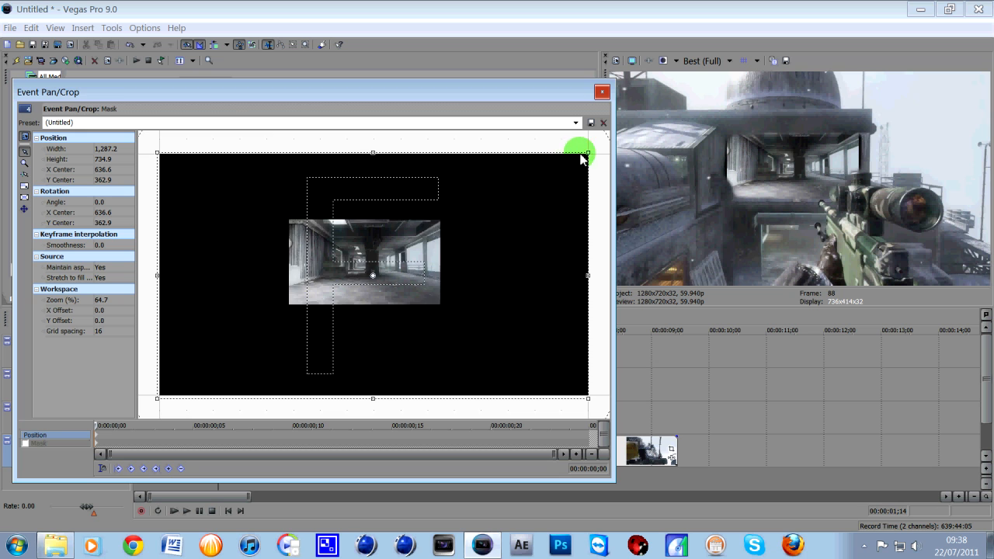
pyautogui.scroll(-3, 582, 158)
pyautogui.moveTo(521, 199)
pyautogui.mouseDown()
pyautogui.moveTo(528, 196)
pyautogui.moveTo(519, 199)
pyautogui.mouseUp()
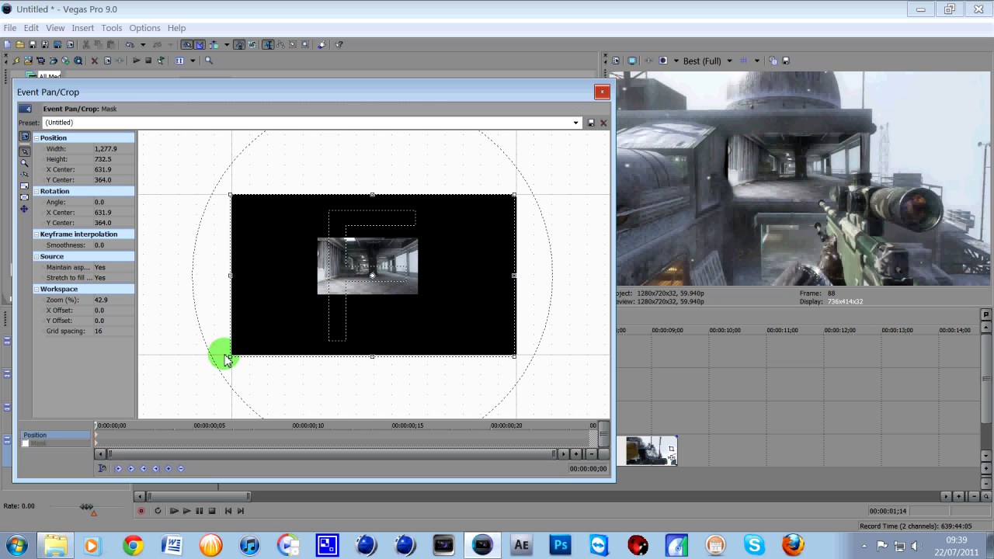
pyautogui.moveTo(231, 359); pyautogui.dragTo(239, 359)
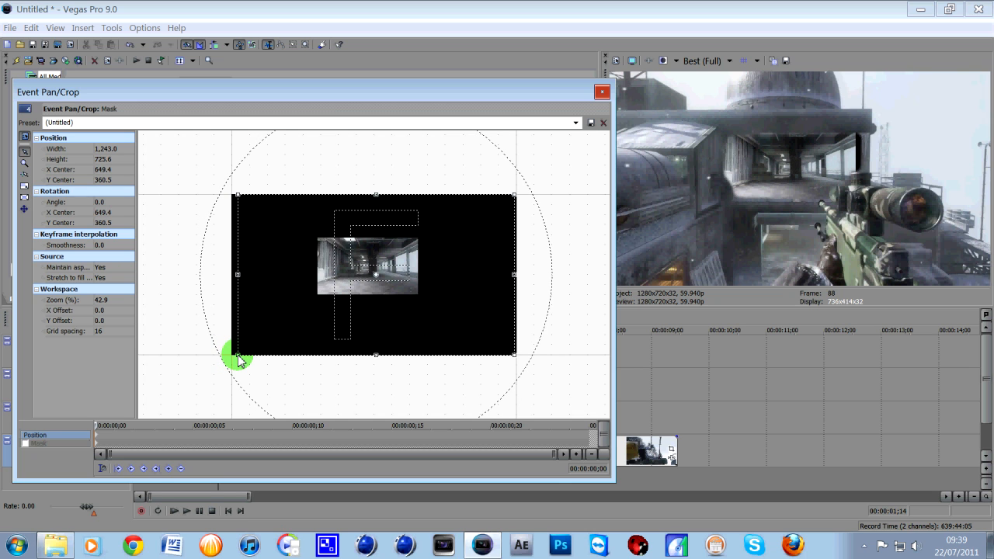
pyautogui.moveTo(388, 270); pyautogui.dragTo(380, 278)
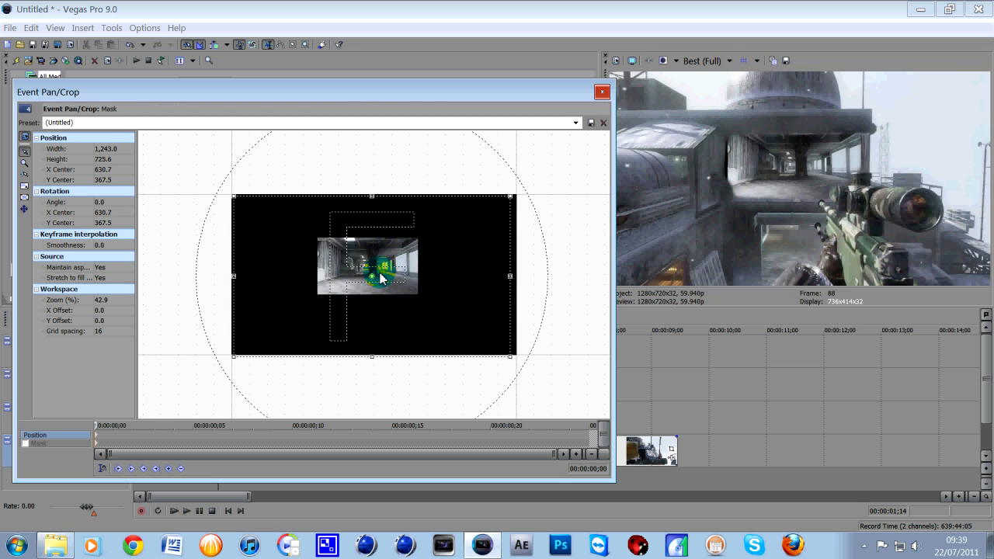
pyautogui.moveTo(237, 281); pyautogui.dragTo(199, 278)
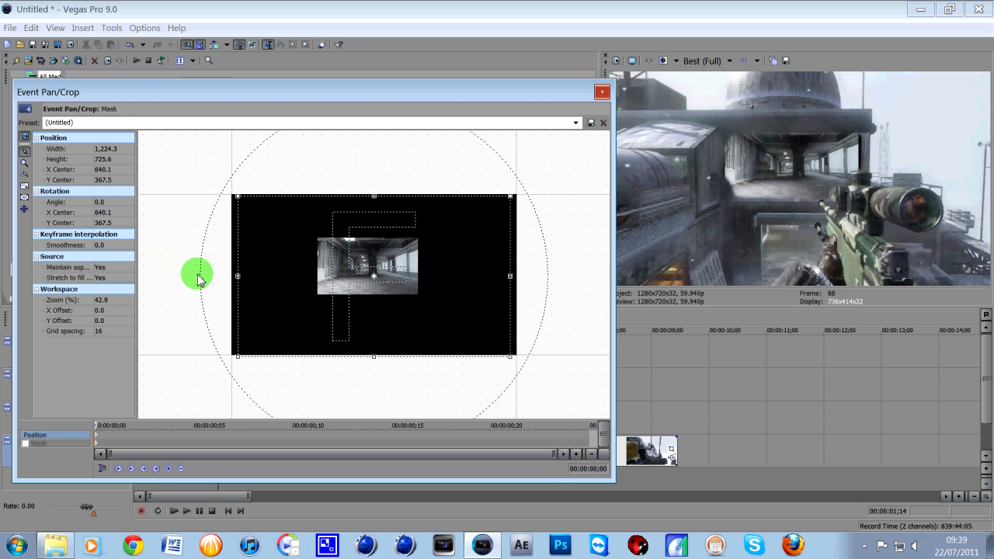
pyautogui.click(108, 268)
pyautogui.click(110, 285)
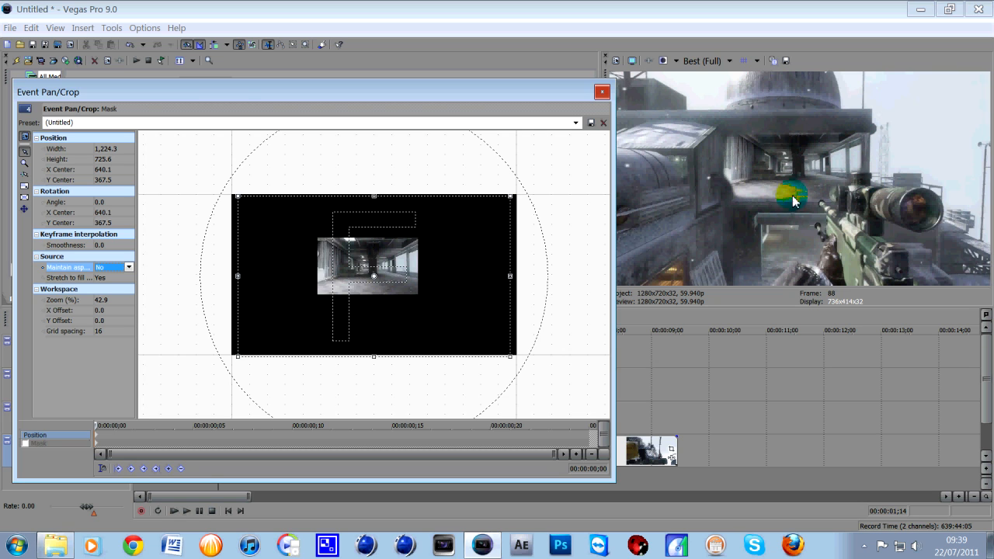
pyautogui.click(602, 93)
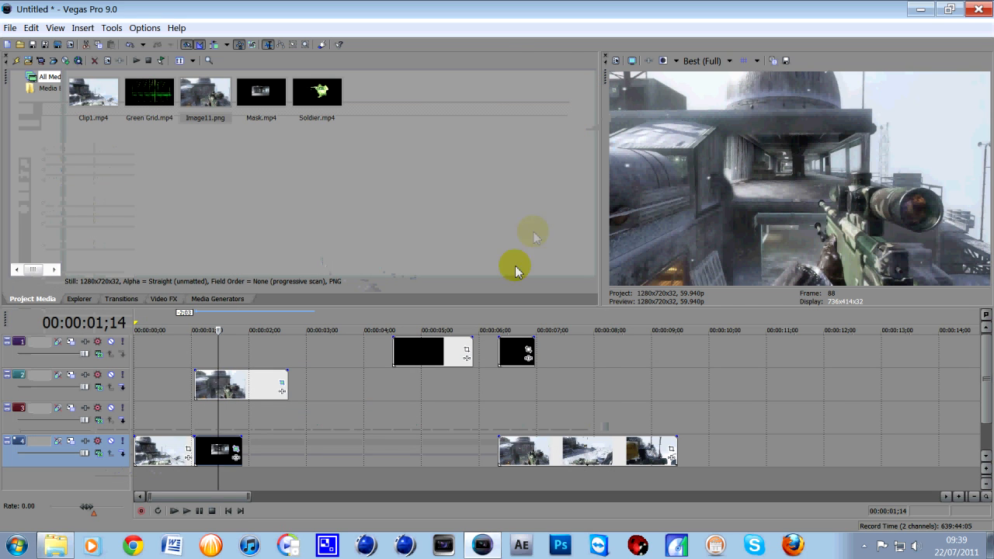
# Step: Align the Green Grid clip with the still's start on track 1 and change that track's compositing mode to drop the grid's black background
pyautogui.click(426, 343)
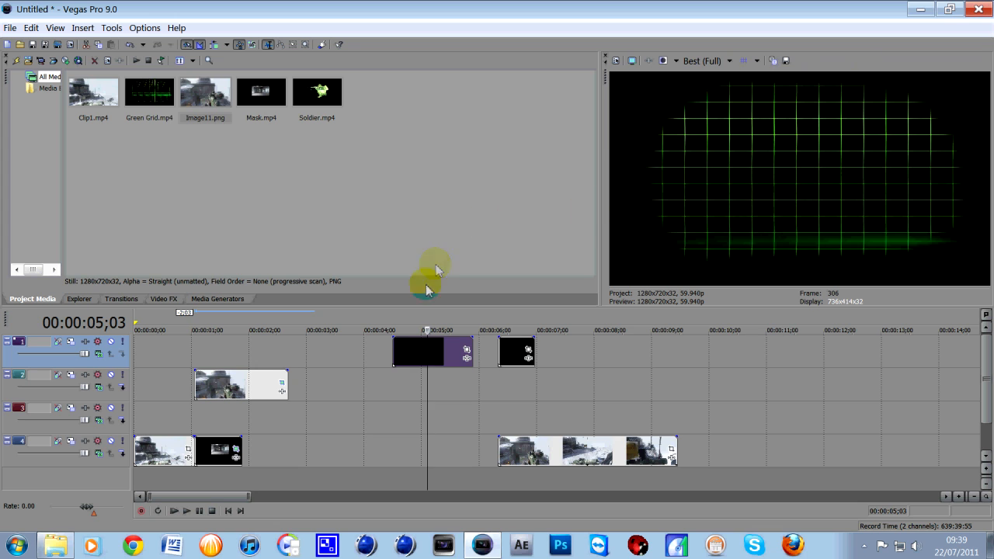
pyautogui.moveTo(416, 347); pyautogui.dragTo(216, 352)
pyautogui.click(215, 357)
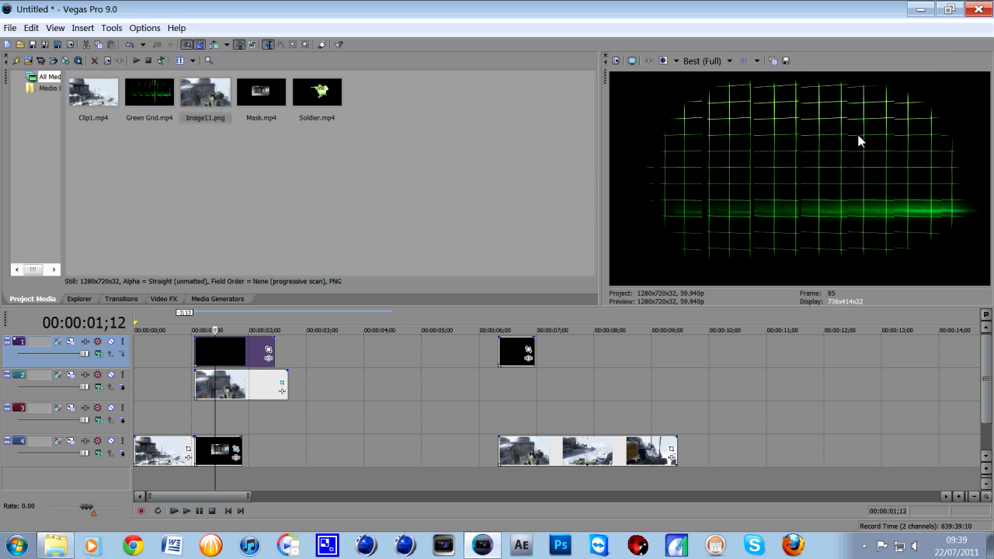
pyautogui.click(100, 360)
pyautogui.click(132, 208)
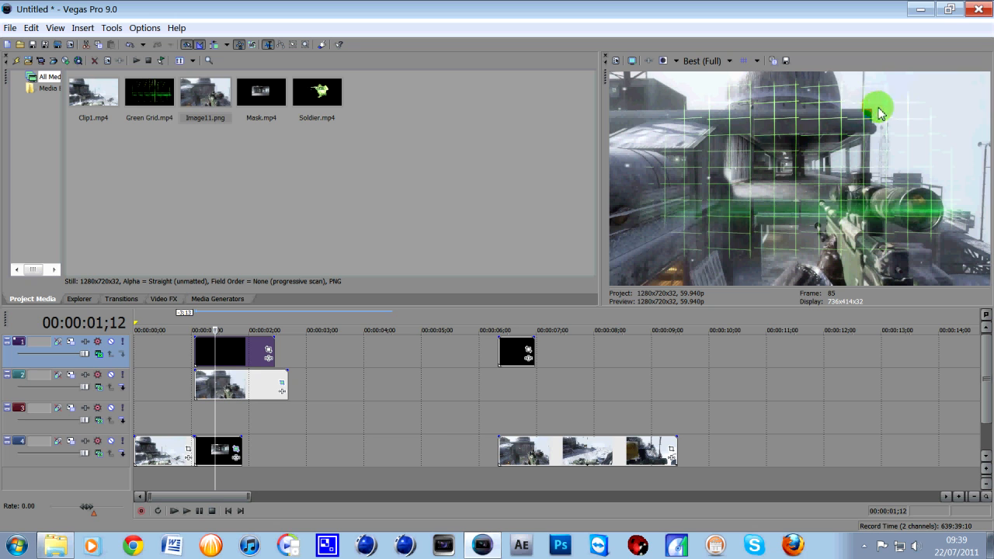
# Step: Place the Soldier clip on track 3 just after the still's start and change that track's compositing mode to drop the clip's black background
pyautogui.click(509, 357)
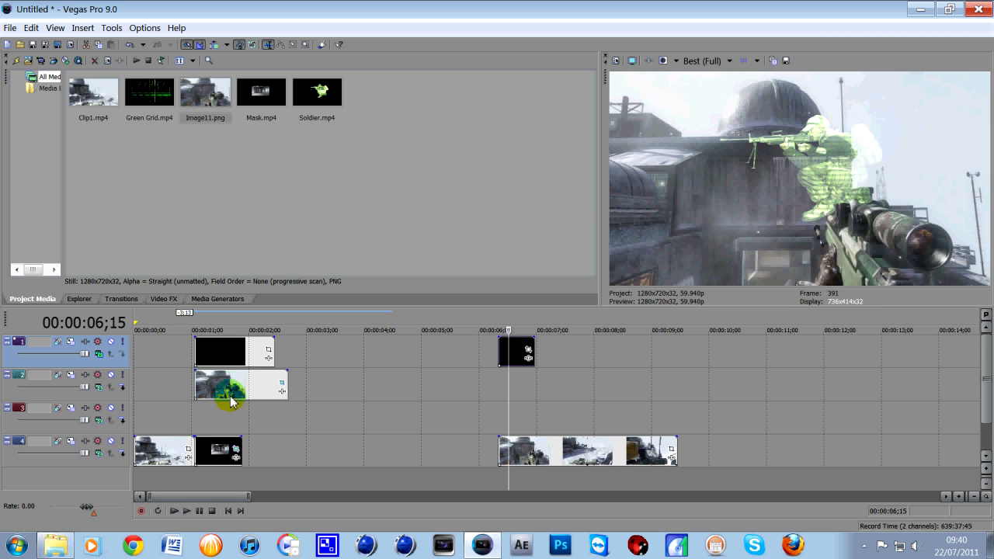
pyautogui.click(222, 446)
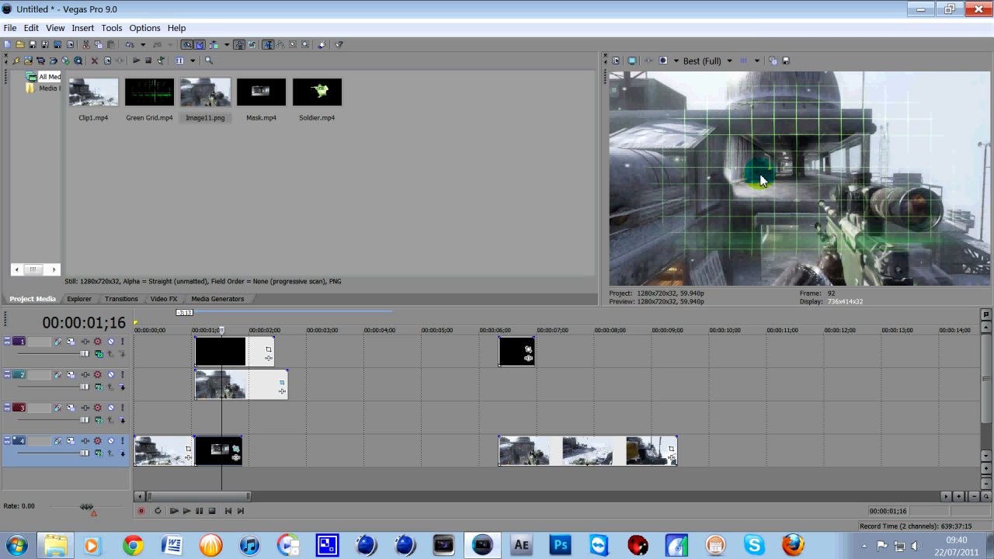
pyautogui.click(511, 349)
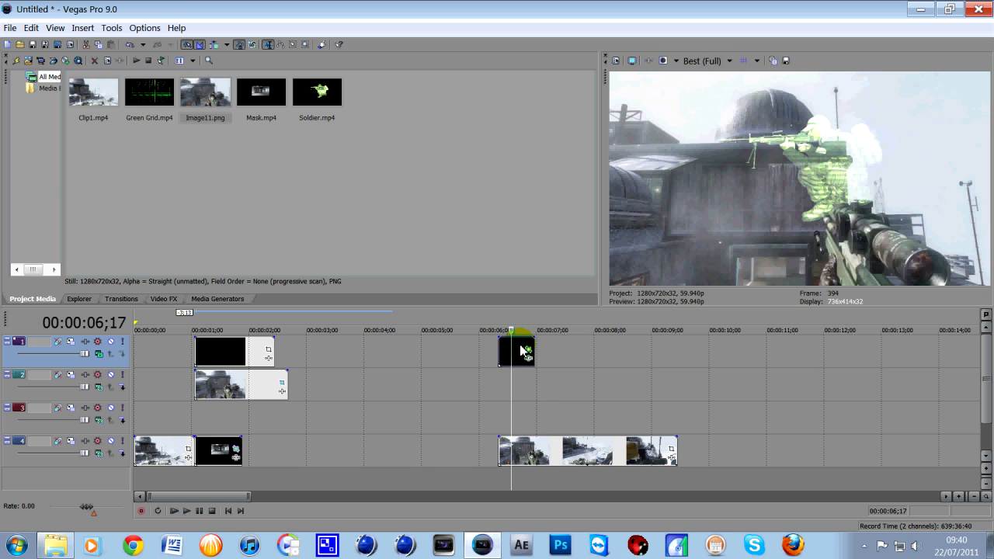
pyautogui.moveTo(521, 346); pyautogui.dragTo(224, 423)
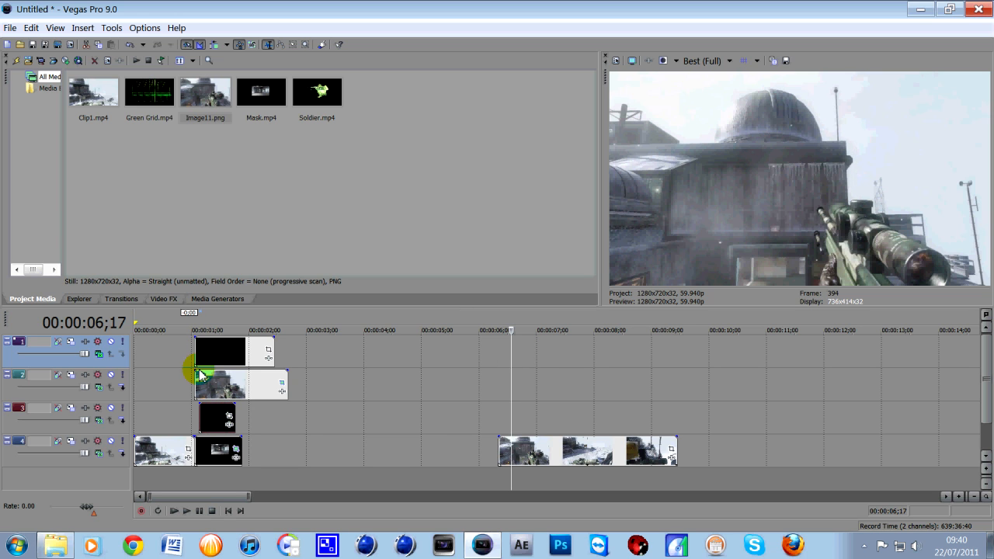
pyautogui.click(210, 420)
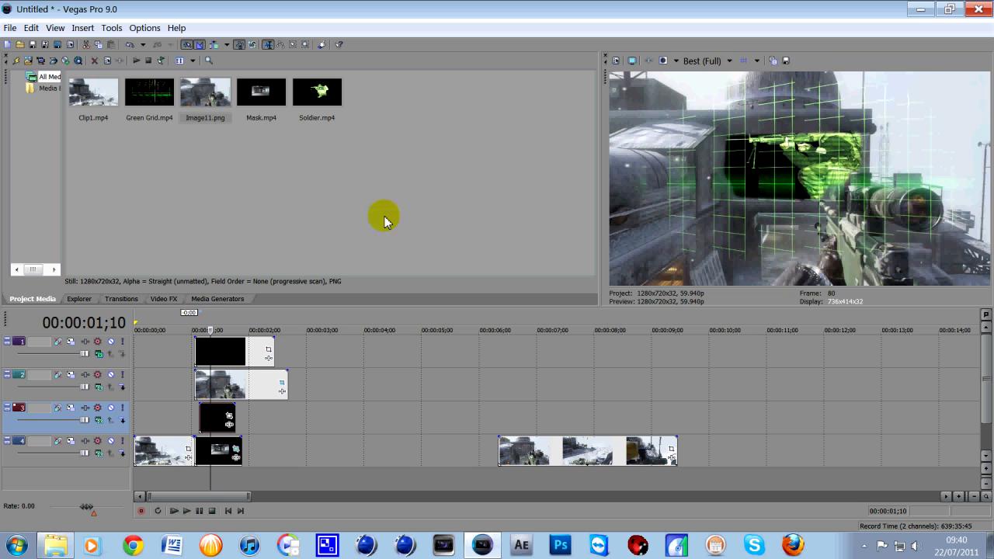
pyautogui.click(95, 420)
pyautogui.click(129, 272)
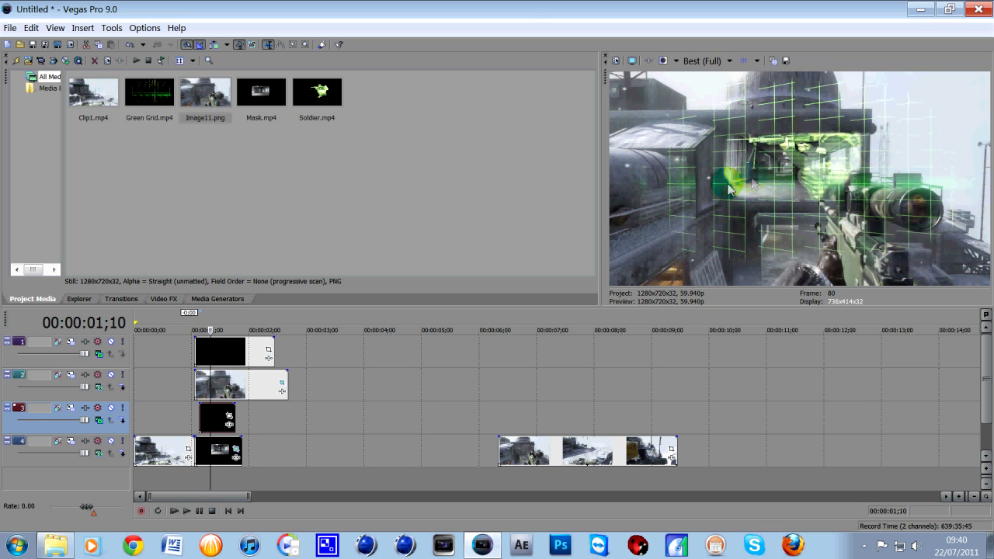
# Step: Set the Soldier clip's Maintain aspect ratio to No and enlarge its crop to about 3,703 × 2,235, centred near 959, 366
pyautogui.click(229, 420)
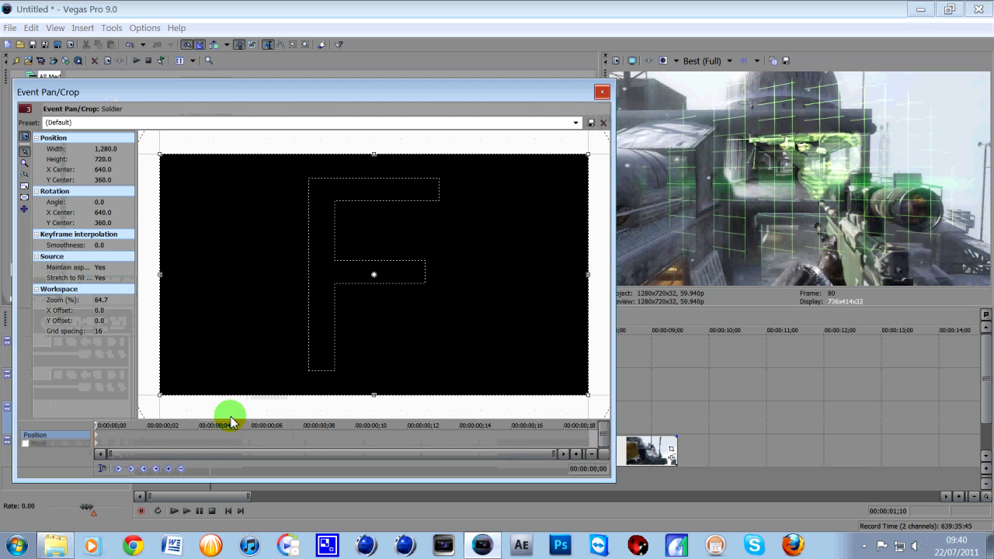
pyautogui.scroll(-4, 421, 217)
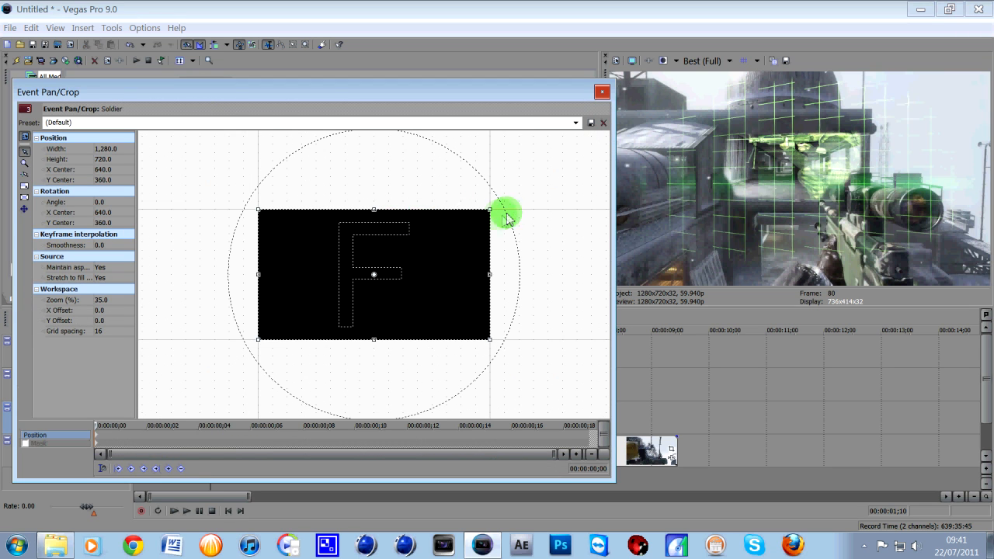
pyautogui.click(109, 268)
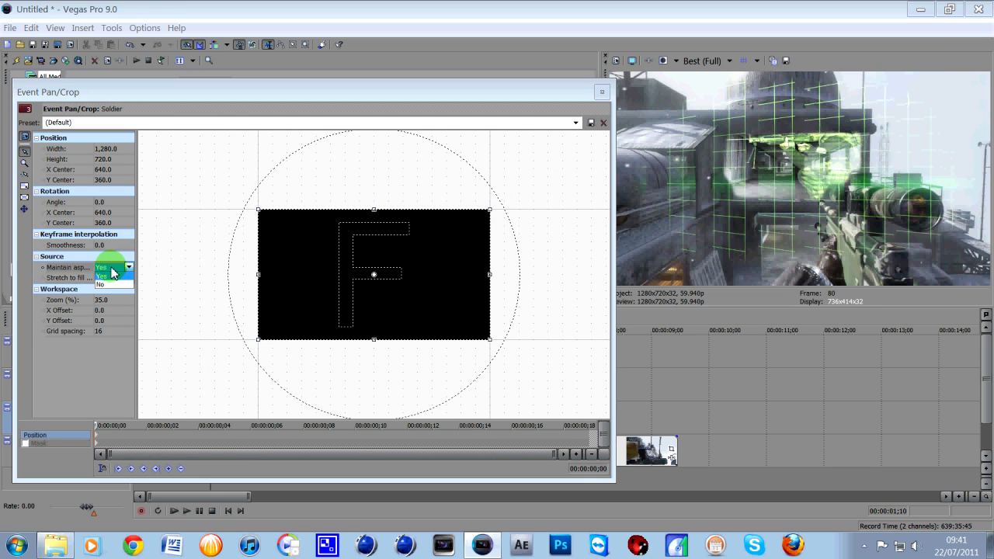
pyautogui.click(102, 285)
pyautogui.moveTo(491, 211); pyautogui.dragTo(591, 146)
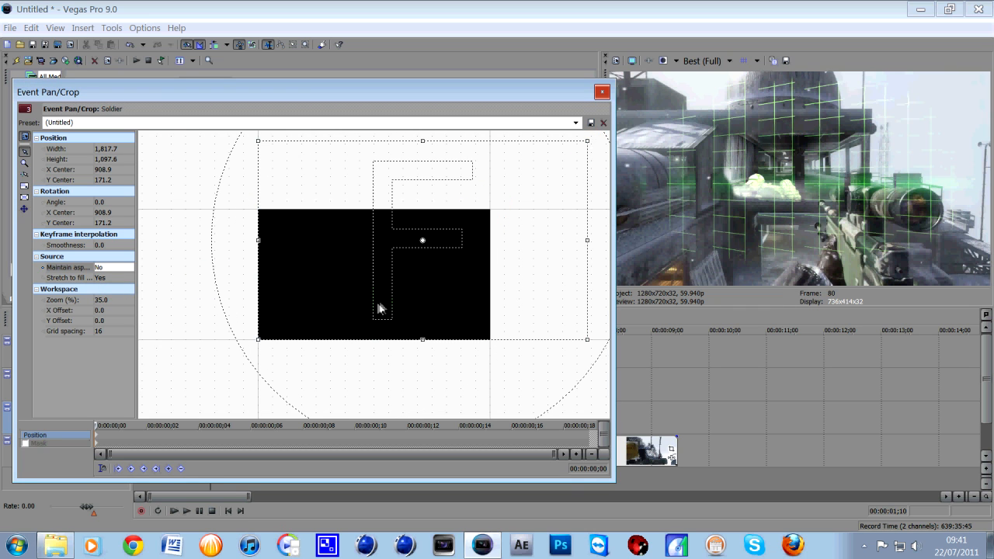
pyautogui.scroll(-2, 326, 301)
pyautogui.moveTo(287, 328); pyautogui.dragTo(157, 416)
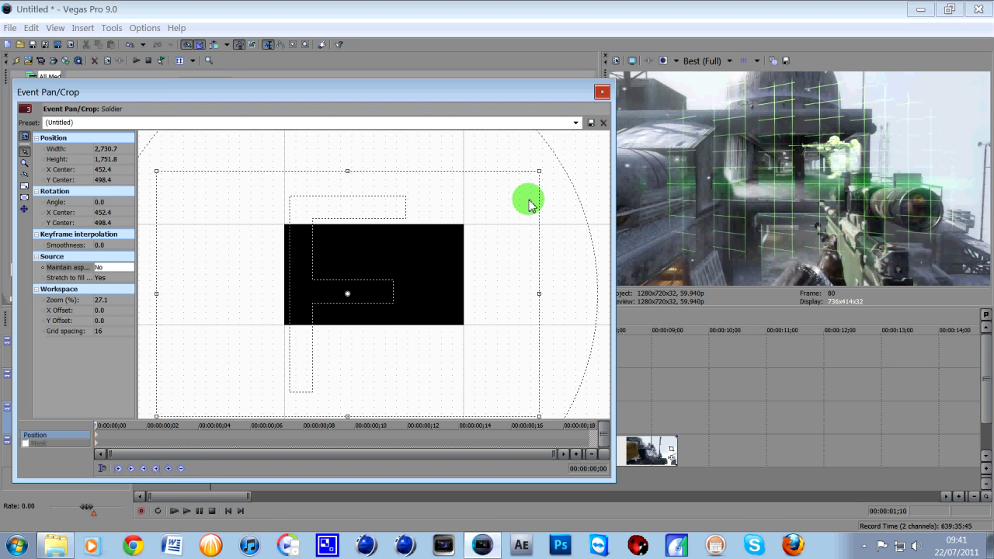
pyautogui.moveTo(539, 171); pyautogui.dragTo(631, 137)
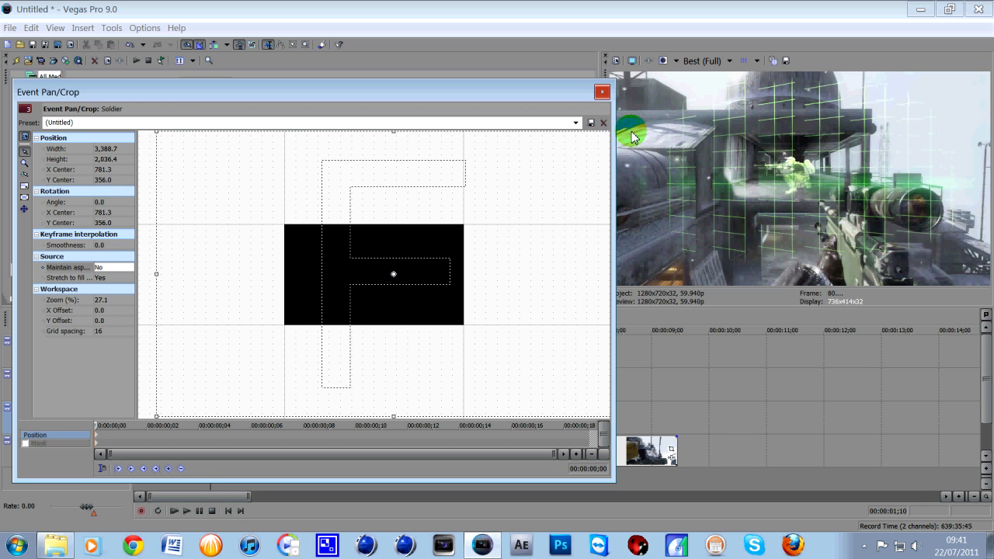
pyautogui.scroll(-5, 482, 195)
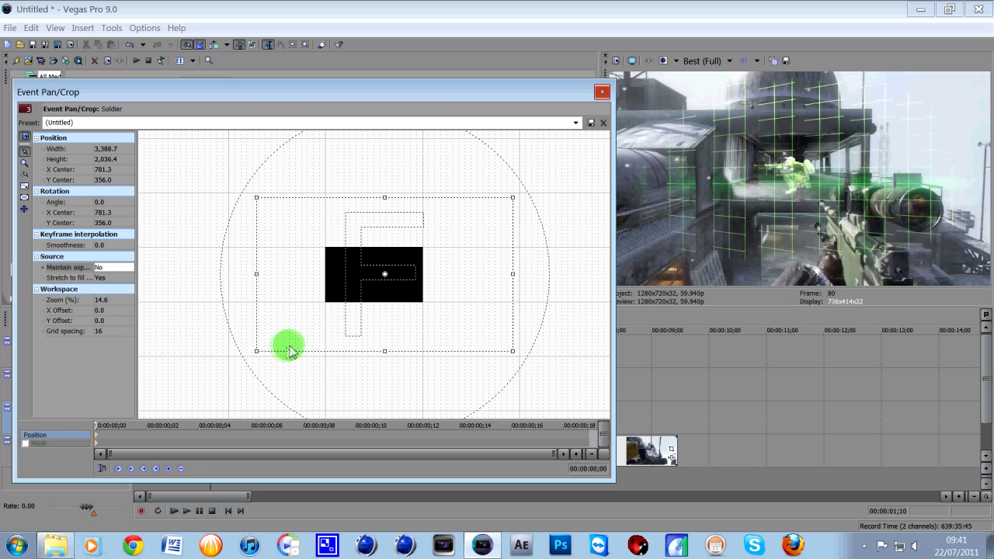
pyautogui.moveTo(256, 352); pyautogui.dragTo(232, 366)
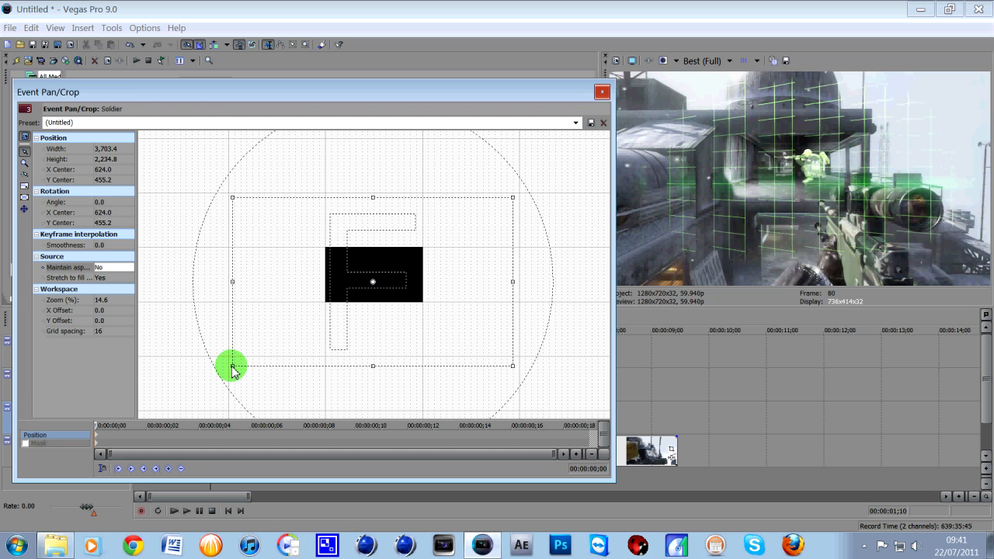
pyautogui.moveTo(353, 309); pyautogui.dragTo(382, 286)
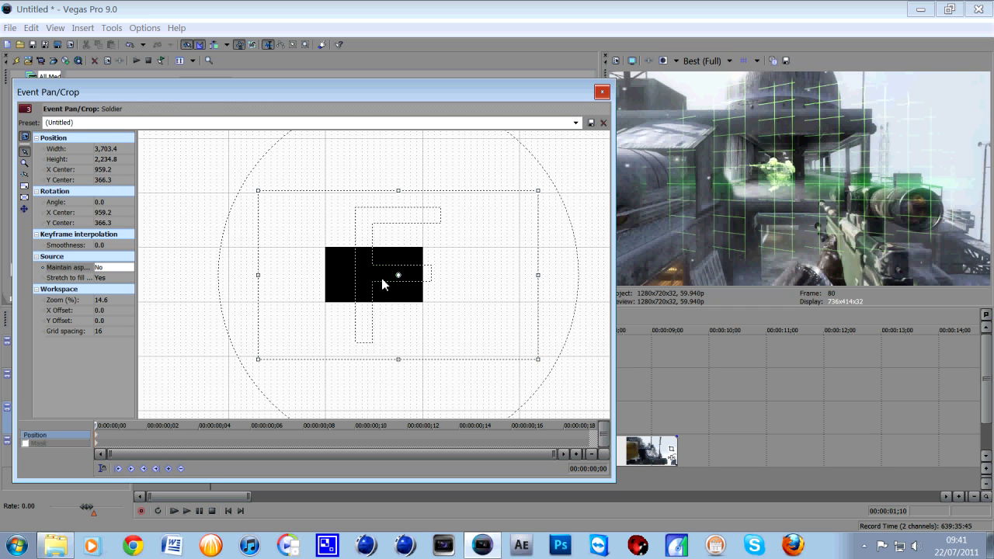
pyautogui.click(602, 92)
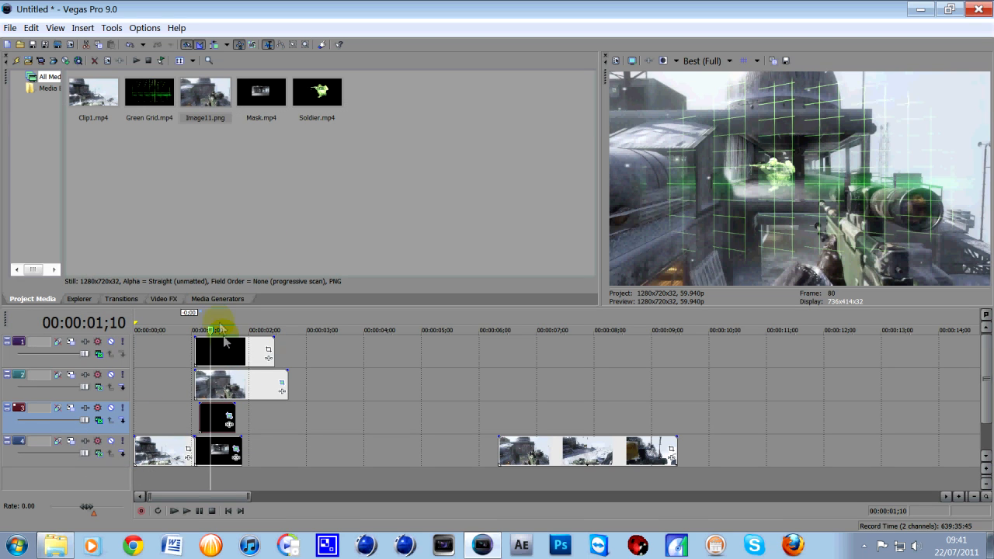
# Step: Move the Soldier clip along track 3 so that it starts at about 00:00:01;15
pyautogui.click(215, 397)
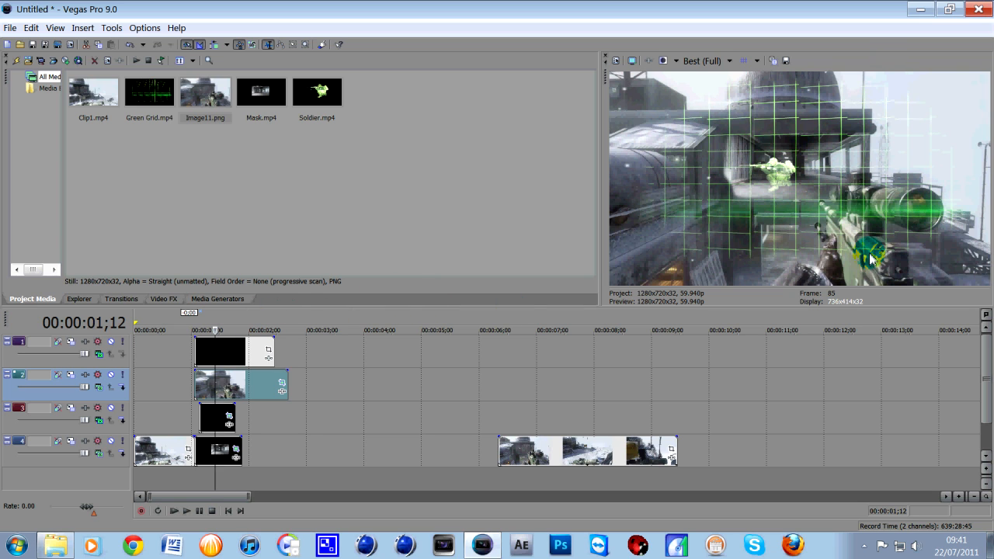
pyautogui.click(221, 418)
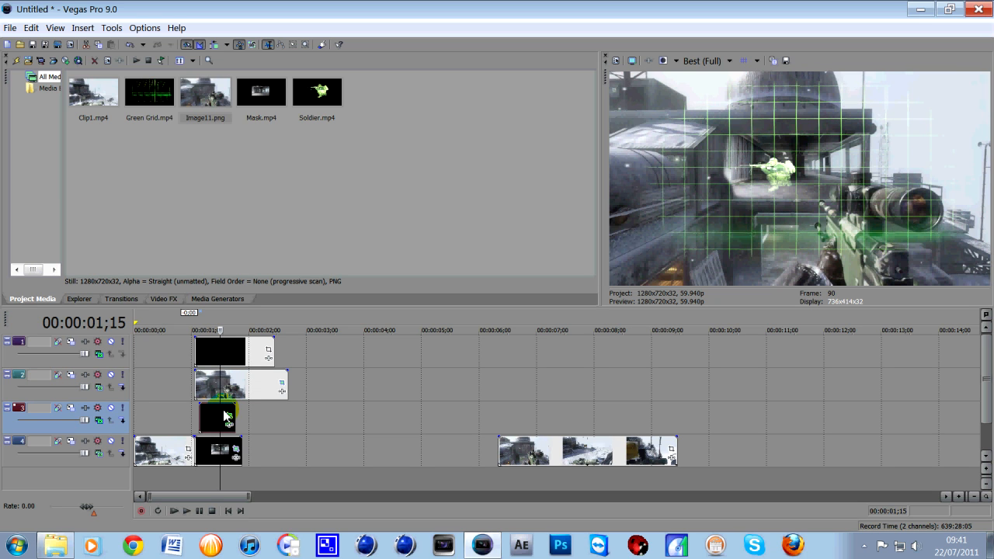
pyautogui.moveTo(231, 416); pyautogui.dragTo(245, 416)
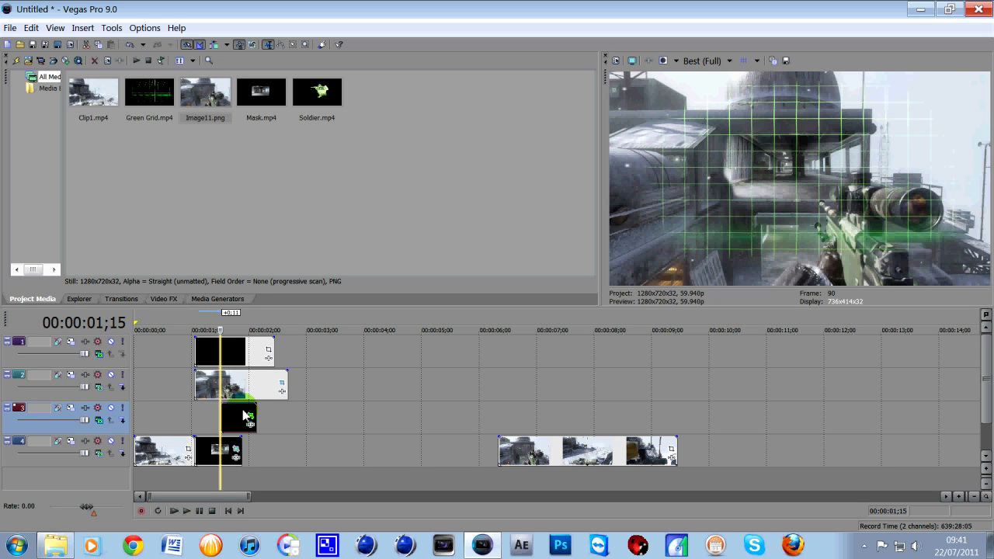
# Step: Examine the composite frame by frame from 00:00:01;07 to check the grid and the soldier's entrance
pyautogui.click(204, 428)
pyautogui.press('Right')
pyautogui.press('Right')
pyautogui.press('Right')
pyautogui.press('Right')
pyautogui.press('Right')
pyautogui.press('Right')
pyautogui.press('Right')
pyautogui.press('Right')
pyautogui.press('Right')
pyautogui.press('Right')
pyautogui.press('Right')
pyautogui.press('Right')
pyautogui.press('Right')
pyautogui.press('Right')
pyautogui.press('Right')
pyautogui.press('Right')
pyautogui.press('Right')
pyautogui.press('Right')
pyautogui.press('Right')
pyautogui.press('Right')
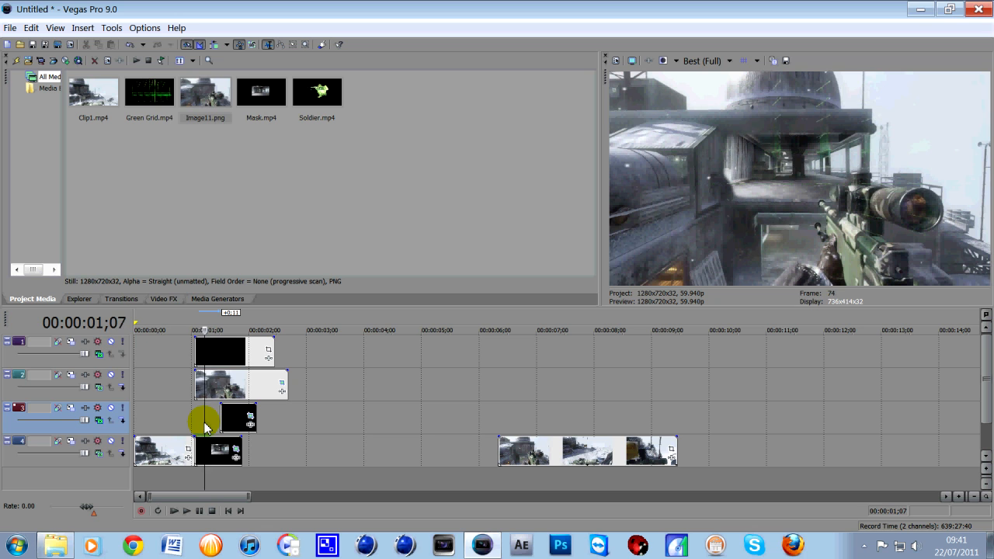
pyautogui.press('Right')
pyautogui.press('Right')
pyautogui.press('Right')
pyautogui.press('Right')
pyautogui.press('Right')
pyautogui.press('Right')
pyautogui.press('Right')
pyautogui.press('Right')
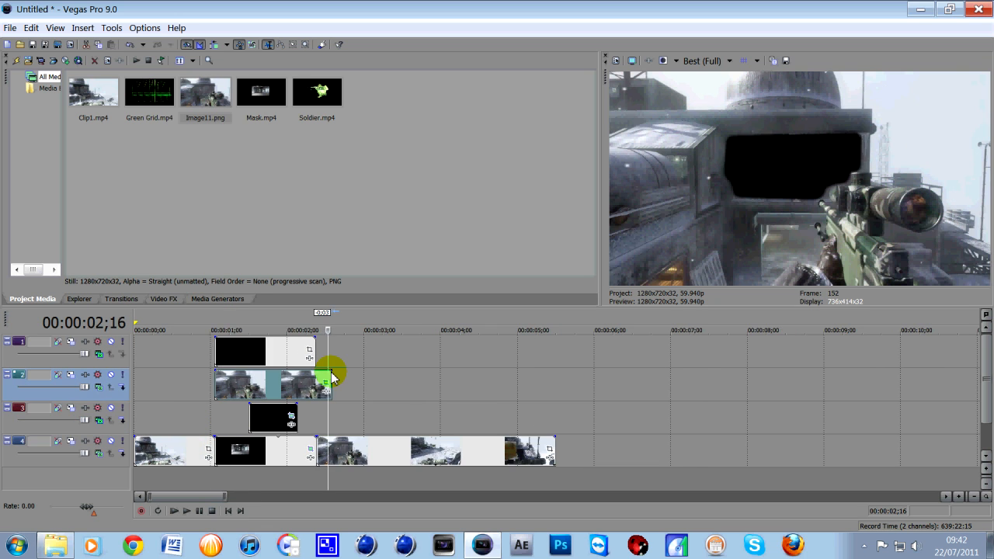
# Step: Trim the end of the Image11 still on track 2 to line up with the Green Grid clip's end
pyautogui.moveTo(326, 378); pyautogui.dragTo(316, 381)
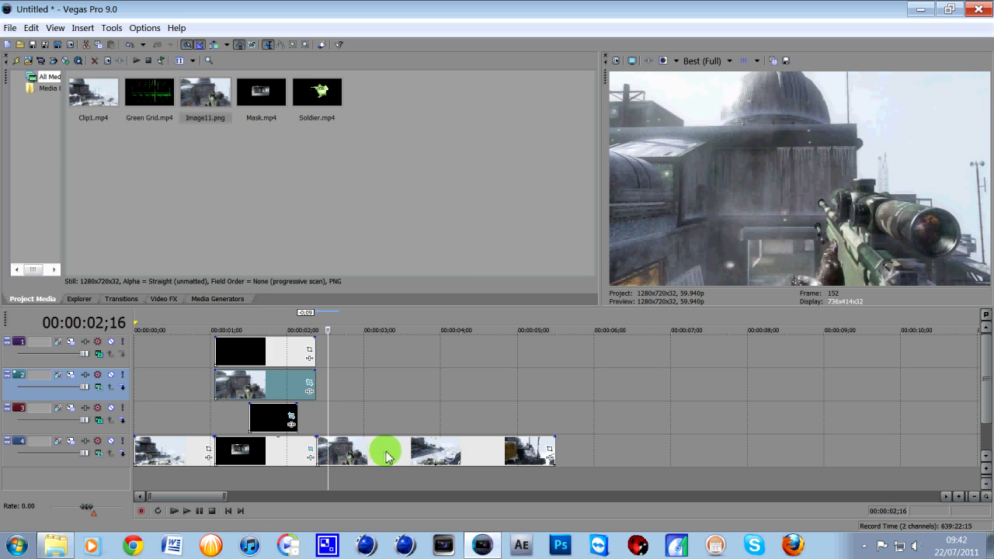
# Step: Apply Color Corrector (Secondary) with Reset to None to the Green Grid clip, setting Rotate hue to 70.6 and Saturation to 3.000
pyautogui.click(280, 453)
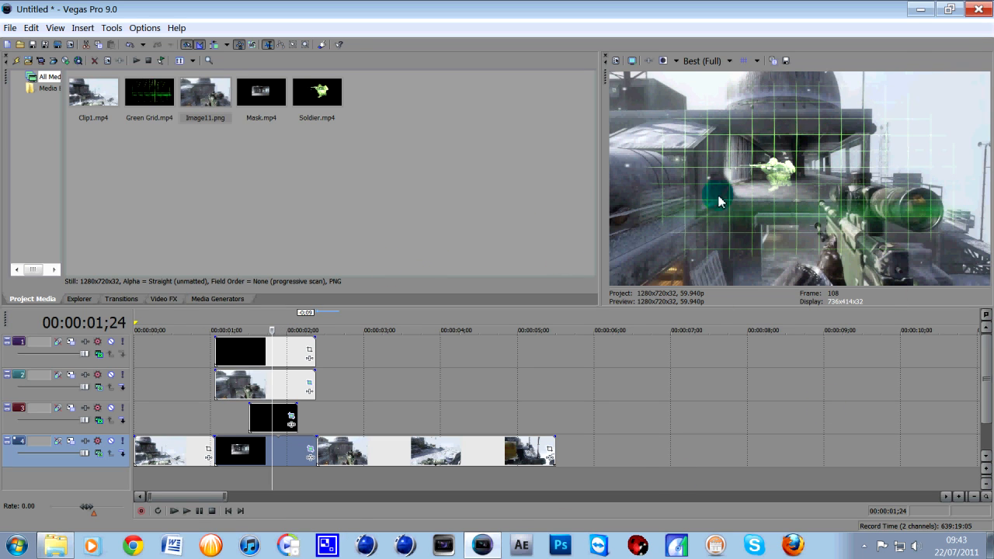
pyautogui.click(162, 300)
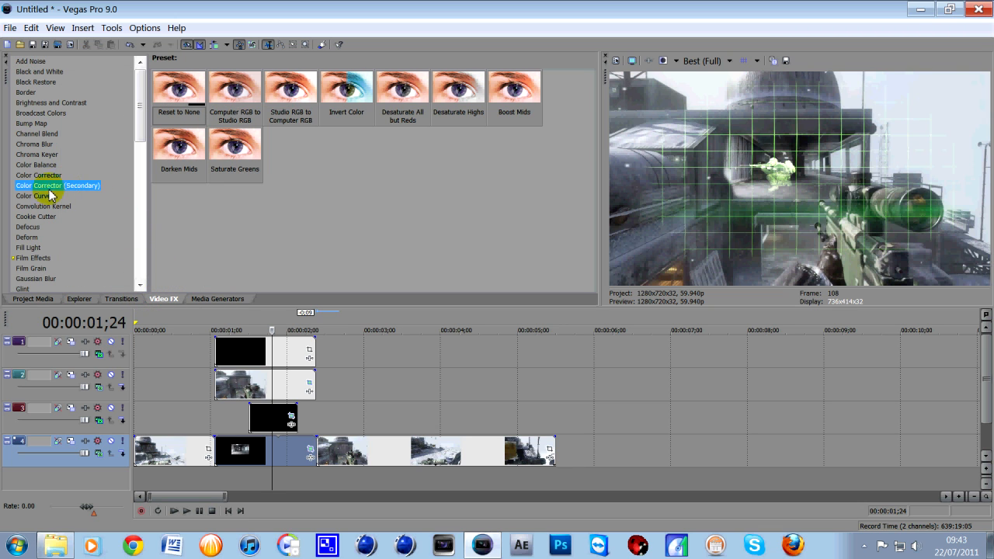
pyautogui.click(186, 91)
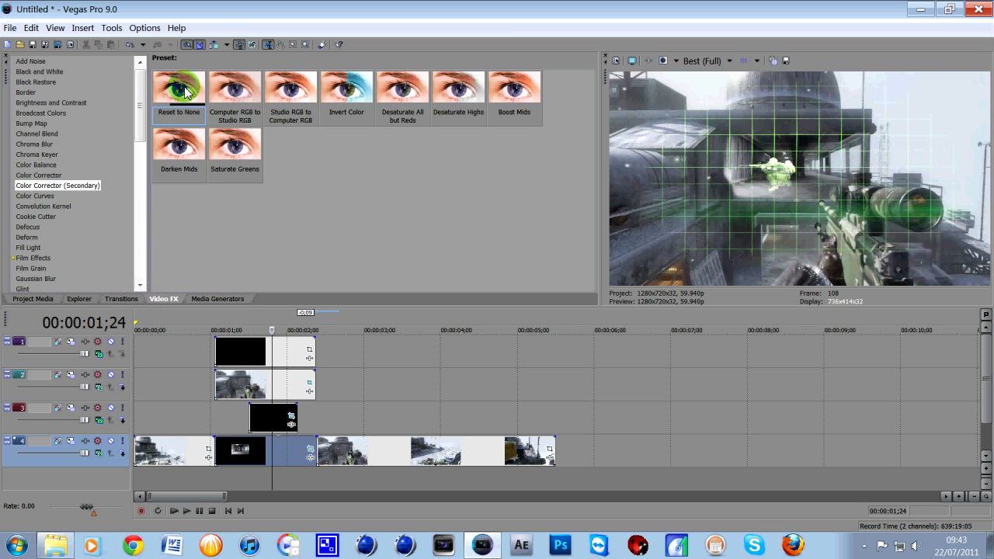
pyautogui.moveTo(186, 92); pyautogui.dragTo(255, 351)
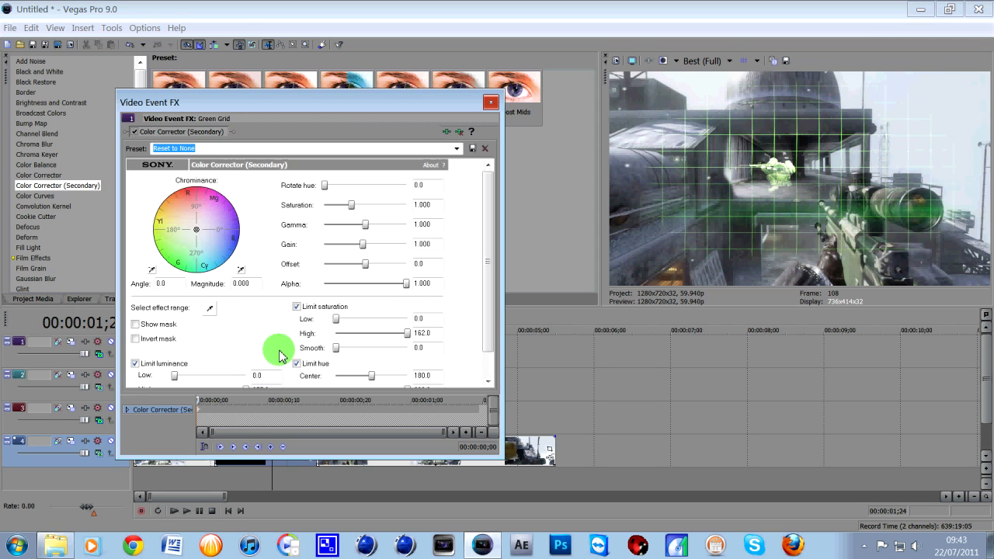
pyautogui.moveTo(327, 188); pyautogui.dragTo(436, 214)
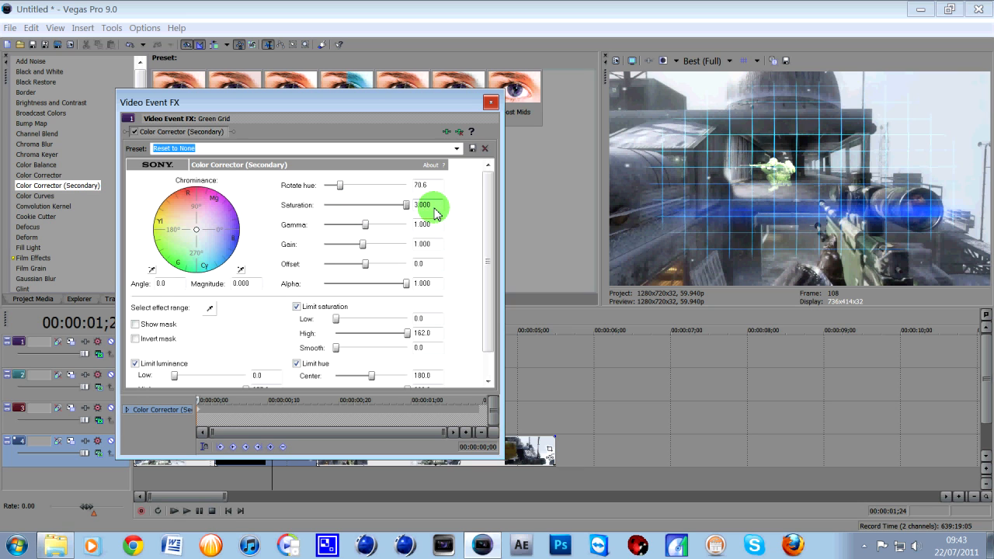
# Step: Set the Green Grid color corrector's Gamma to 0.493 and Gain to 2.000
pyautogui.click(366, 226)
pyautogui.moveTo(369, 232); pyautogui.dragTo(431, 240)
pyautogui.click(366, 263)
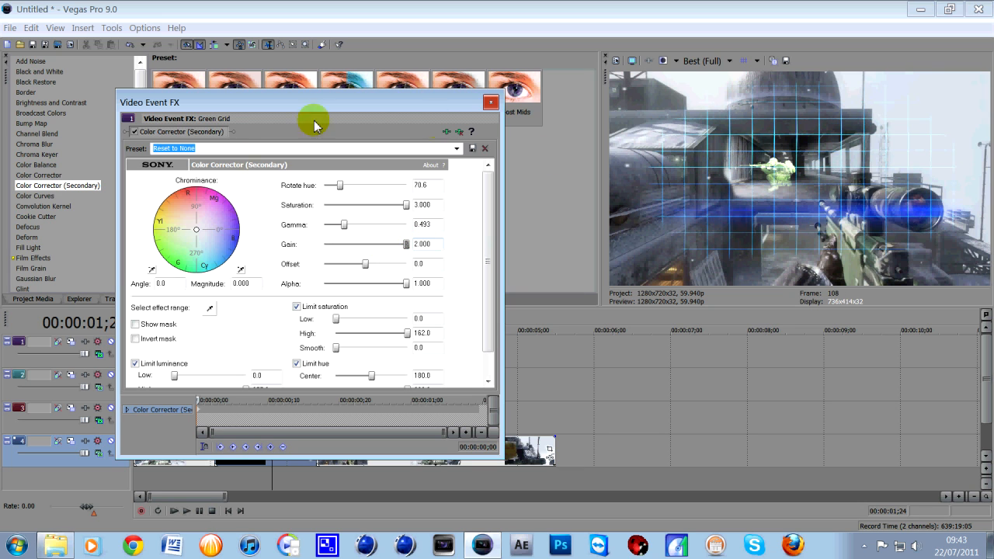
pyautogui.click(491, 102)
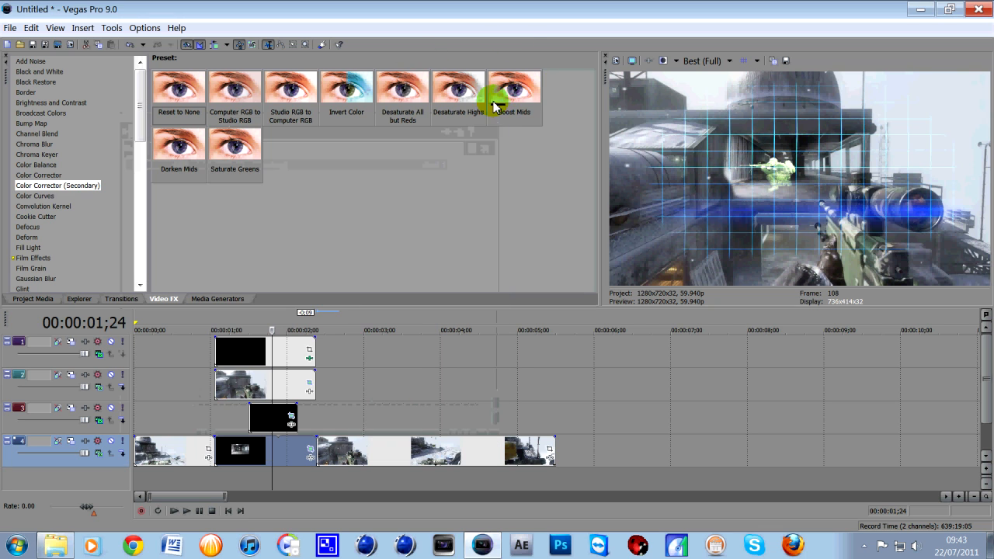
# Step: Apply Color Corrector (Secondary) with Reset to None to the Soldier clip and set Rotate hue to 316.7
pyautogui.moveTo(181, 91); pyautogui.dragTo(261, 412)
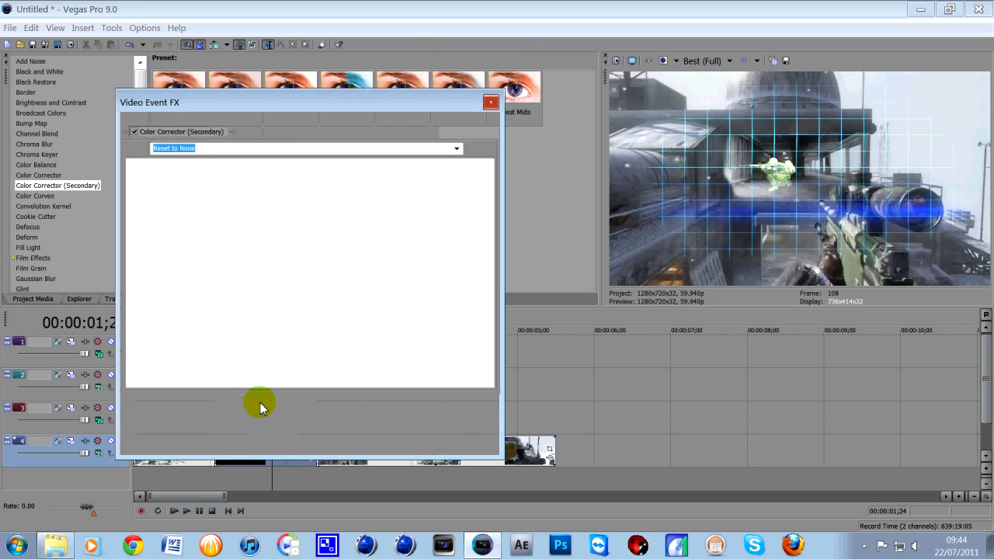
pyautogui.moveTo(325, 188); pyautogui.dragTo(399, 189)
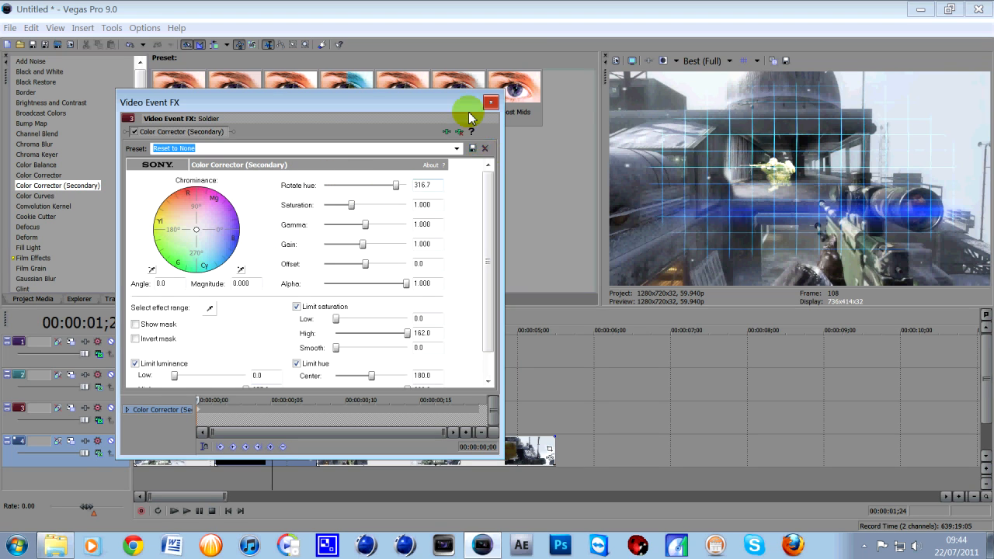
pyautogui.click(491, 102)
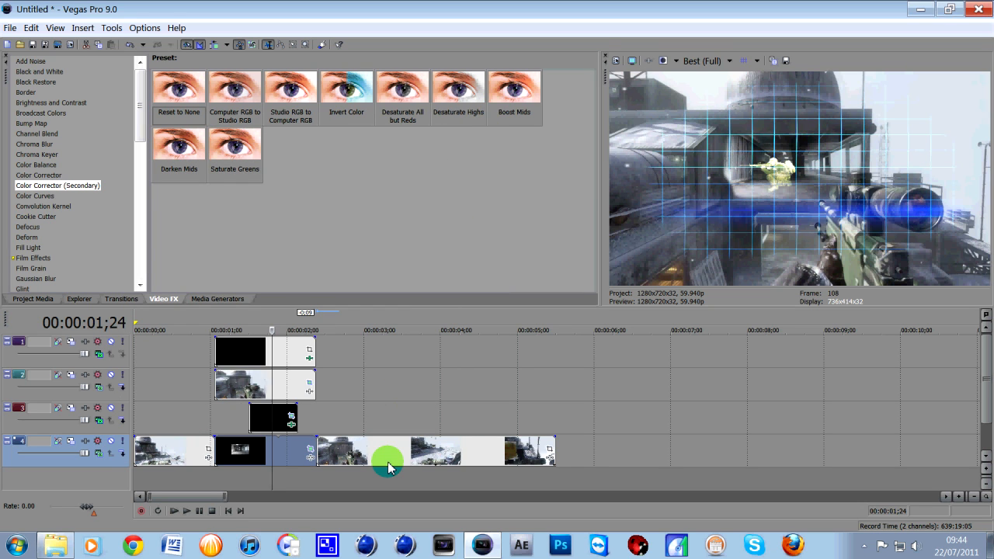